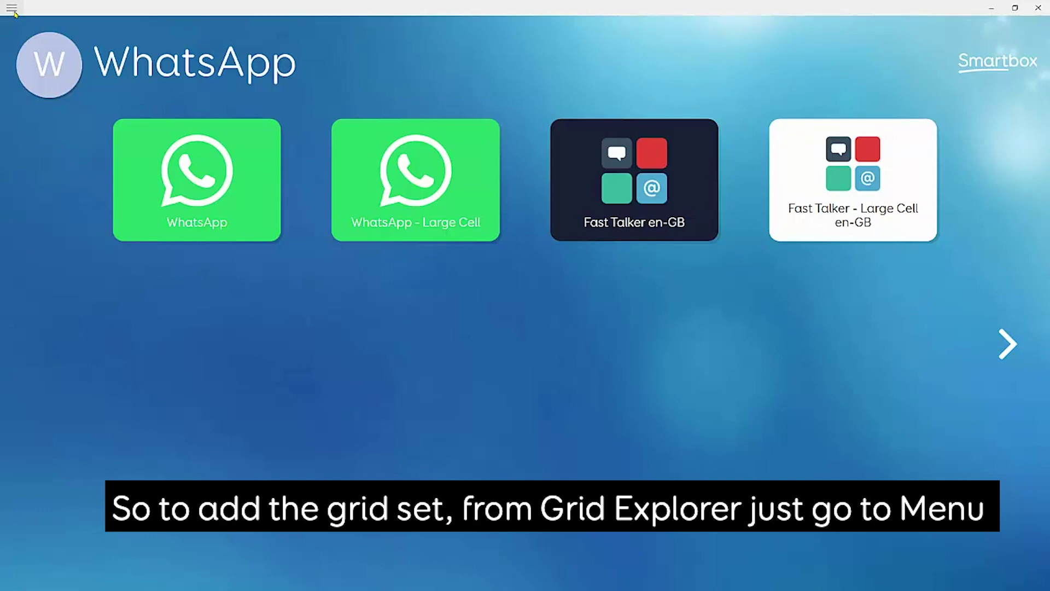
Browse the Accessible apps grid sets in the add-grid-set window, then close it.
click(12, 8)
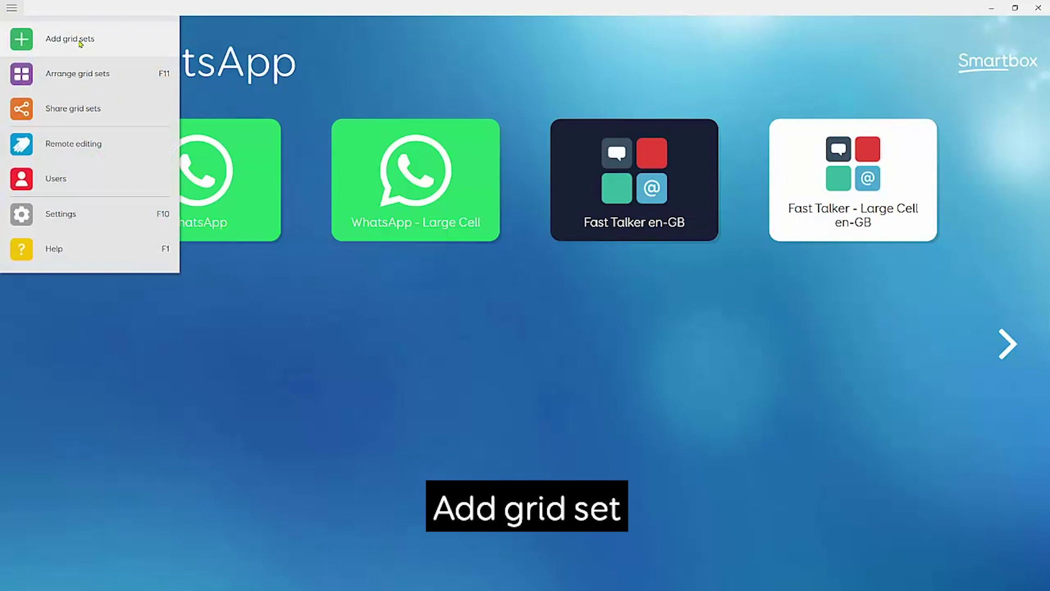
click(81, 43)
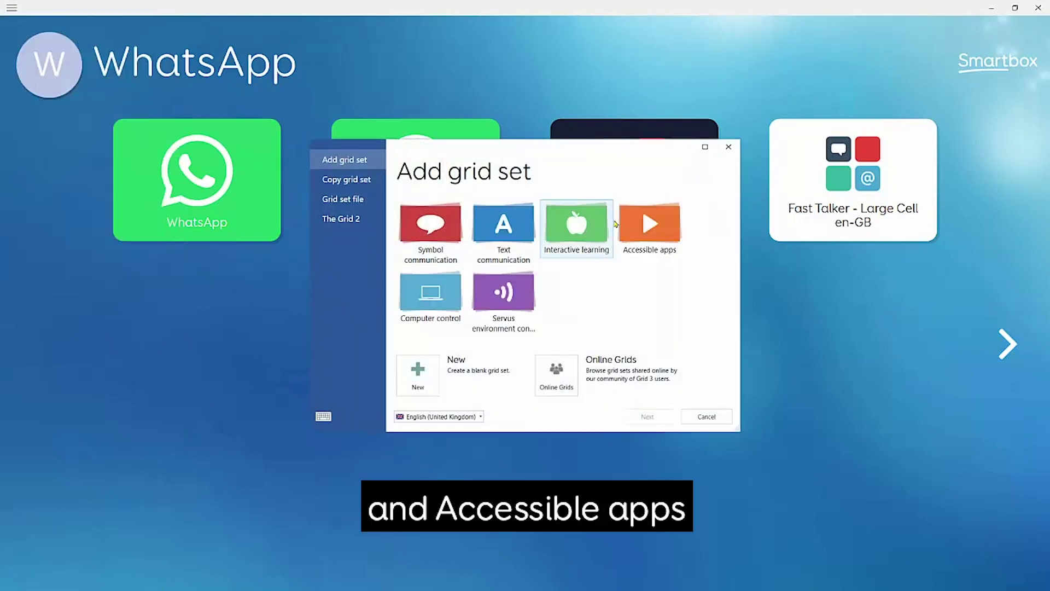
click(646, 224)
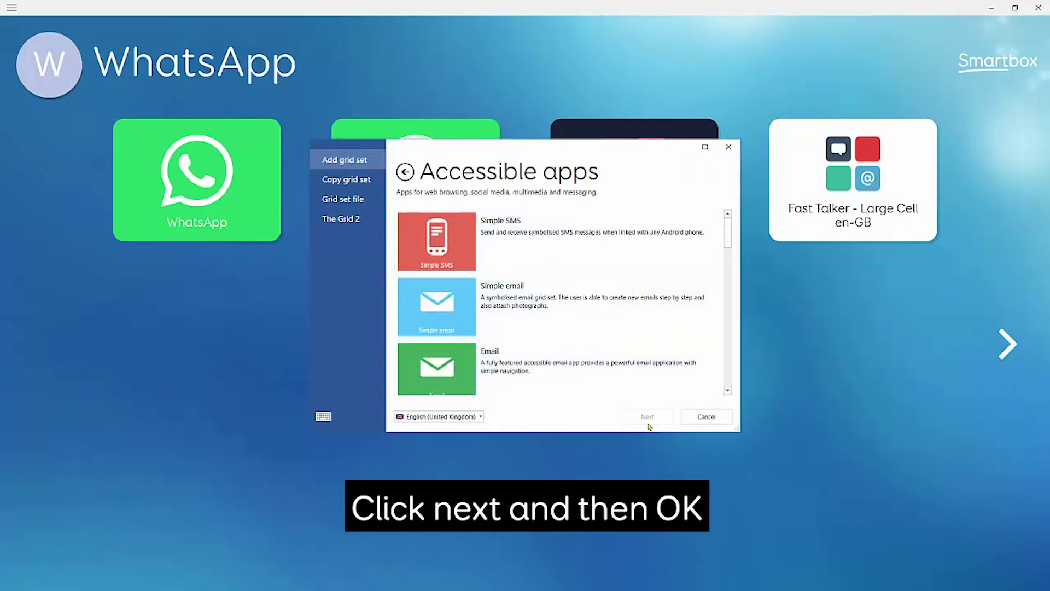
click(729, 146)
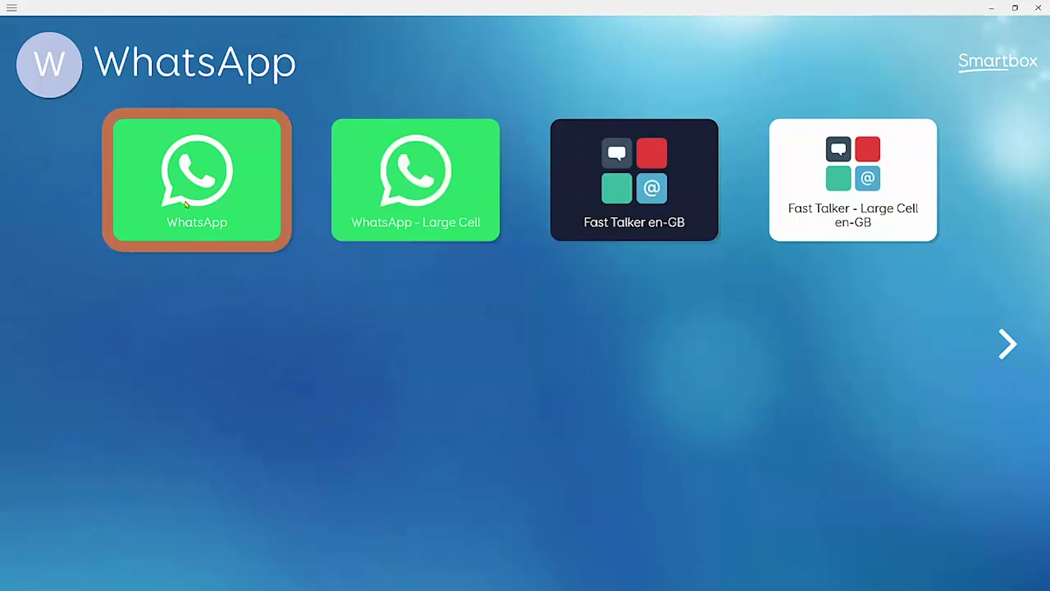
Open the WhatsApp grid set, page through its three hints pages, close them and start.
click(186, 200)
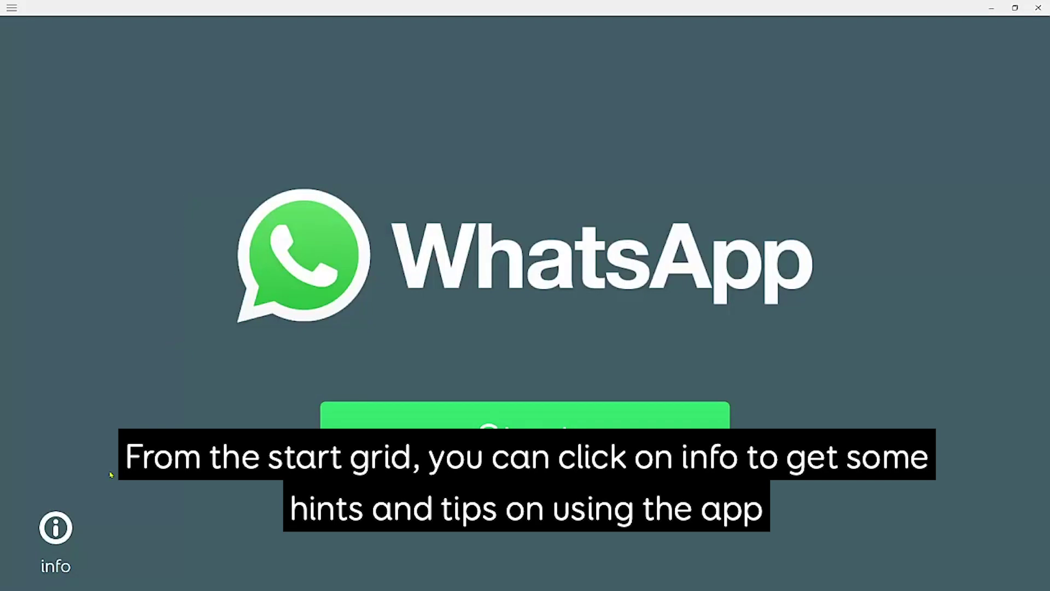
click(65, 537)
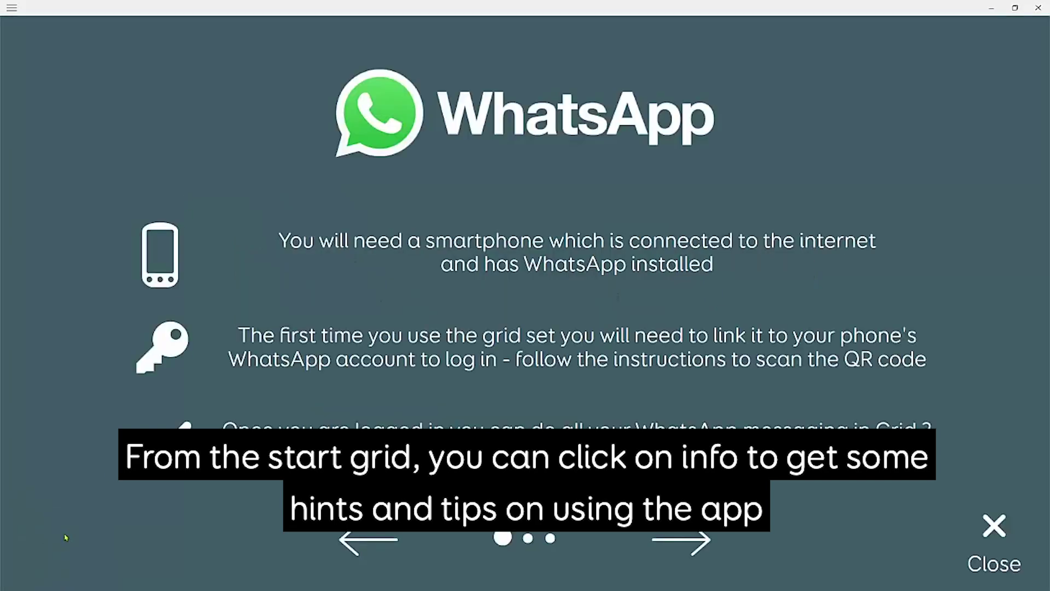
click(676, 548)
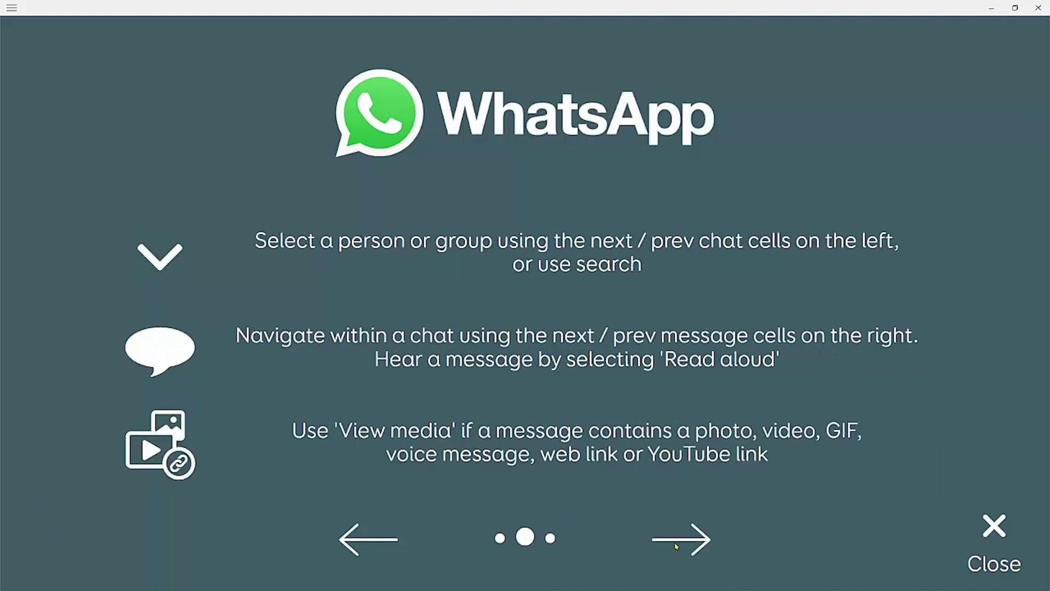
click(681, 543)
click(1004, 534)
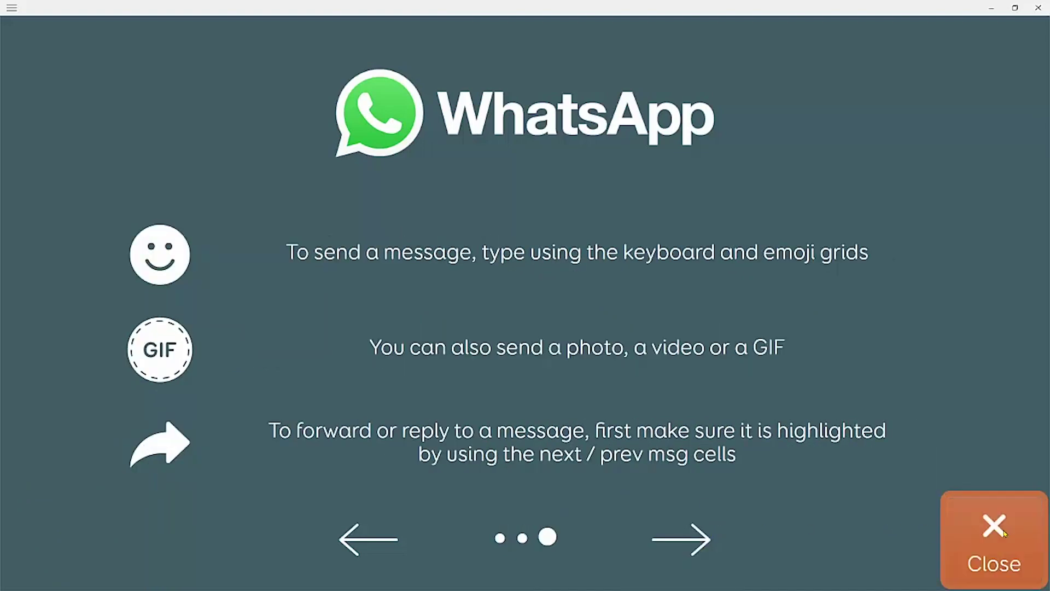
click(557, 454)
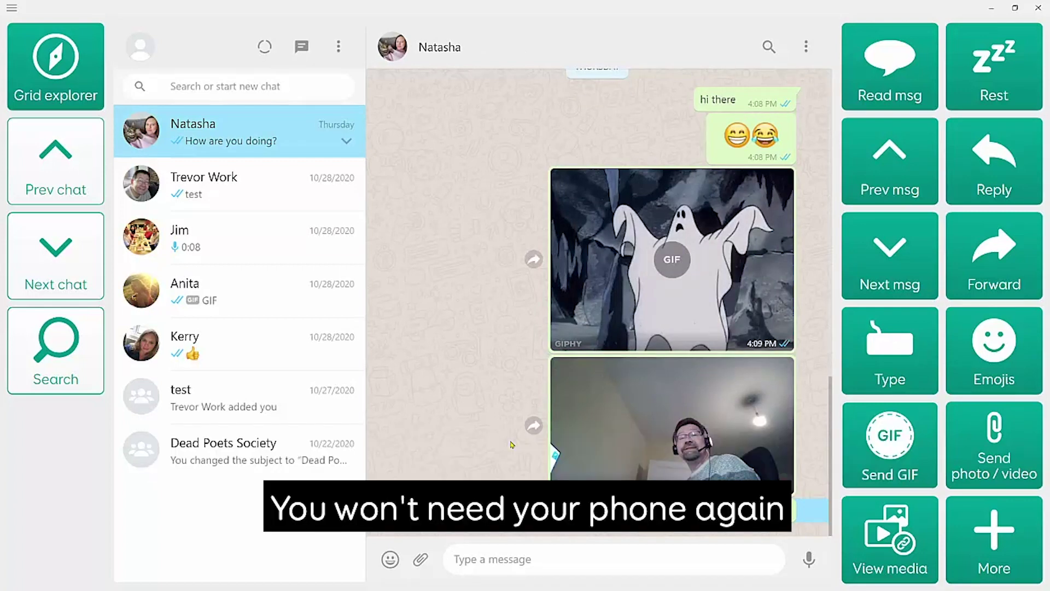
Step to the next chat and back to the top one, then hear 'How are you doing?' read aloud.
click(64, 260)
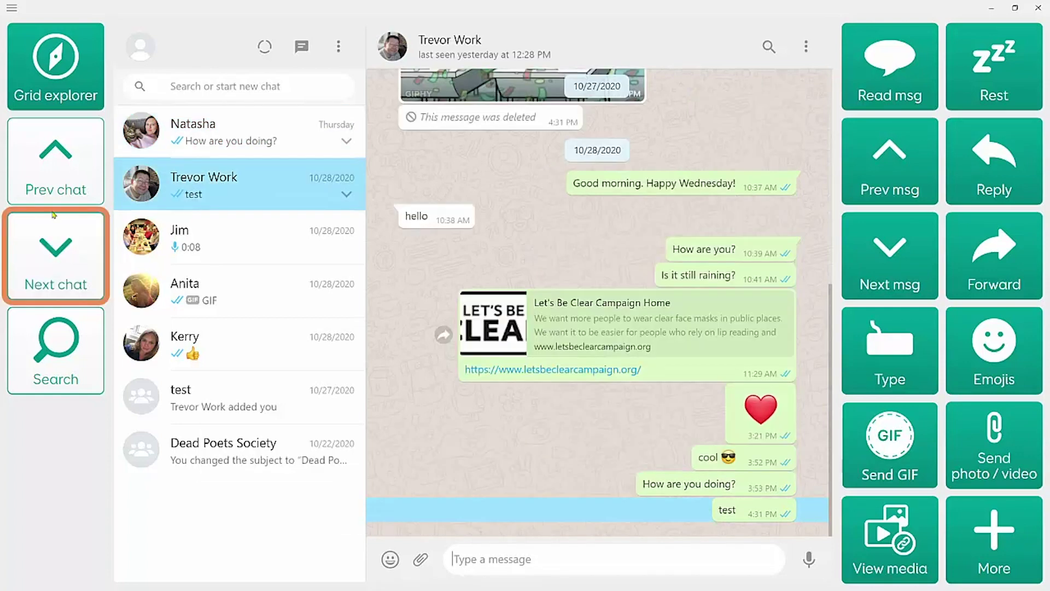
click(47, 178)
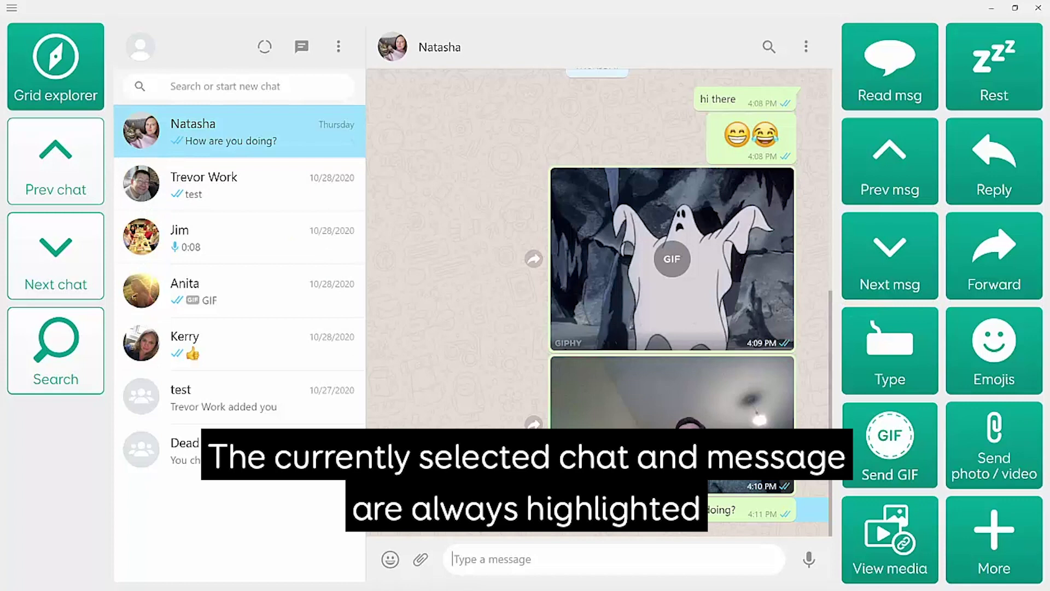
click(894, 76)
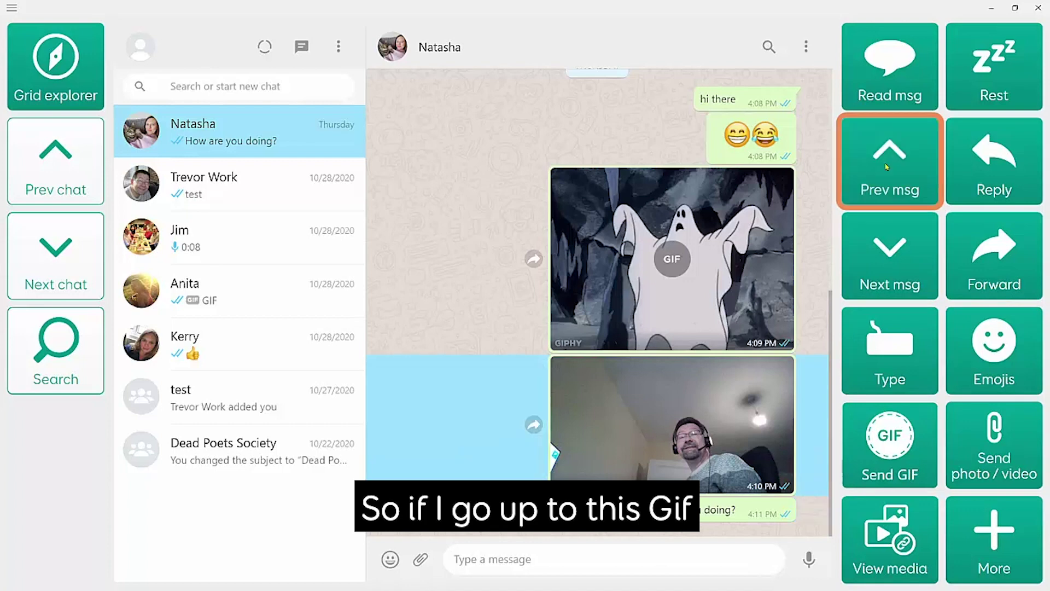
Select the ghost GIF message, play and pause it in the media viewer, then go back.
click(892, 163)
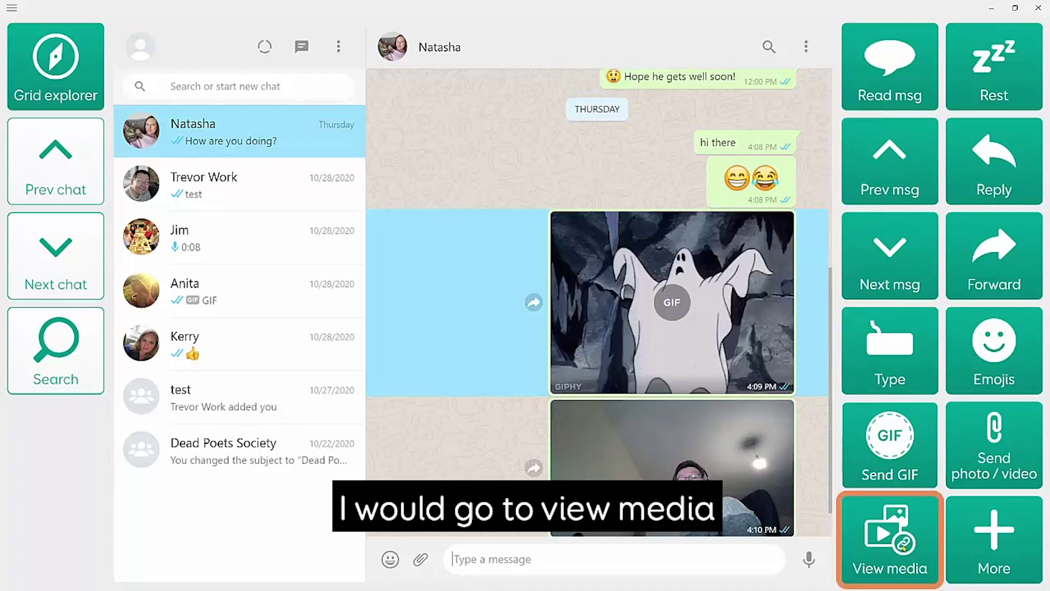
click(891, 545)
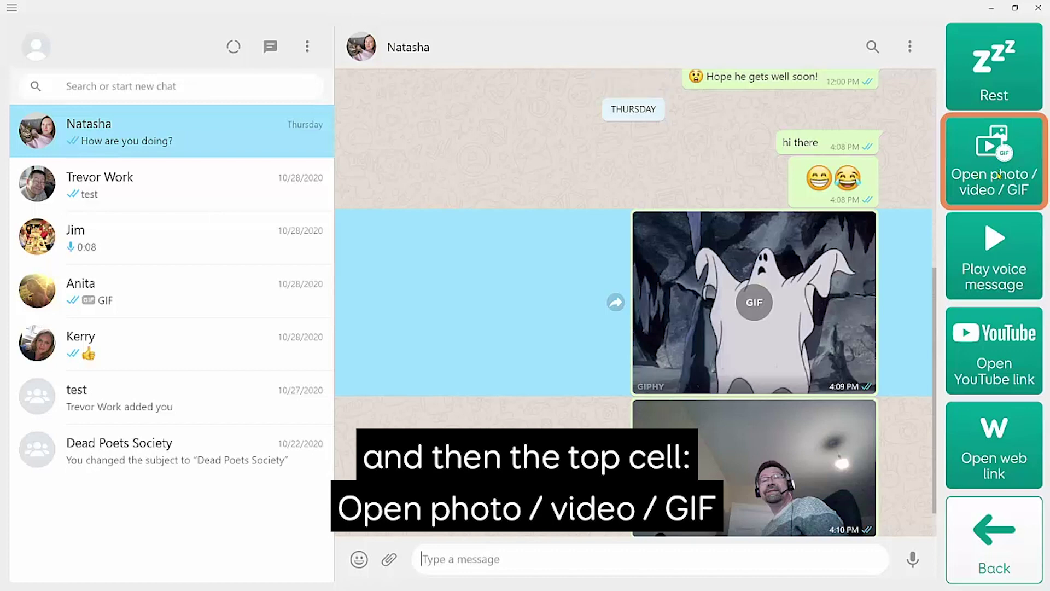
click(1006, 174)
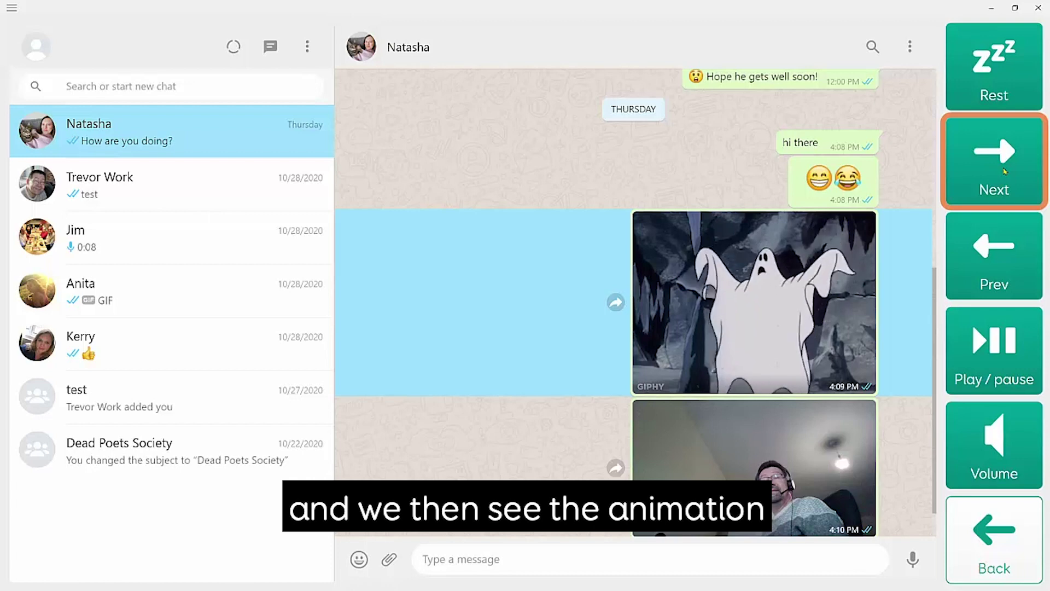
click(1001, 353)
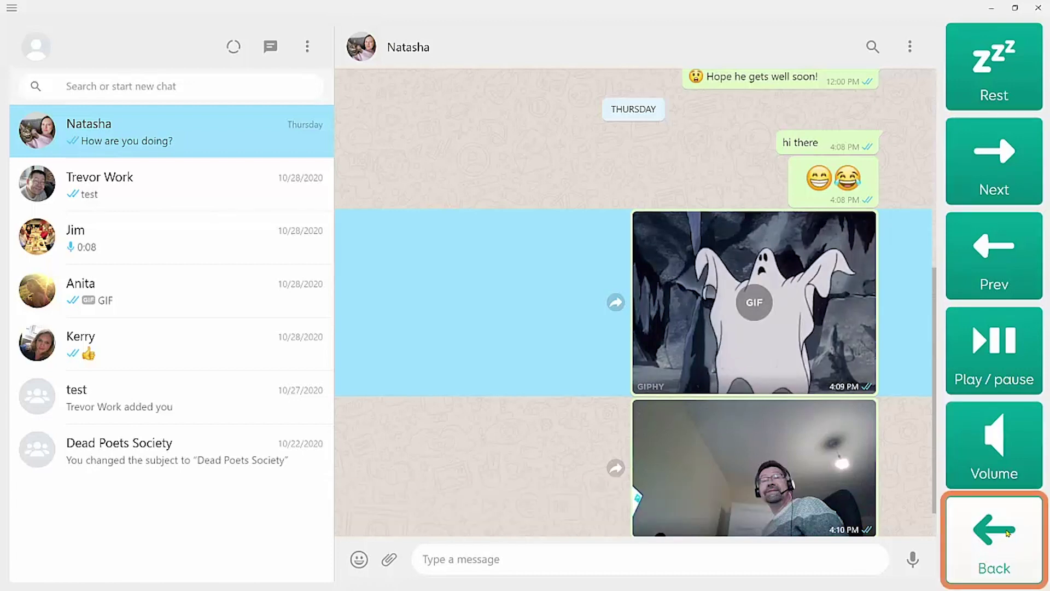
click(1005, 534)
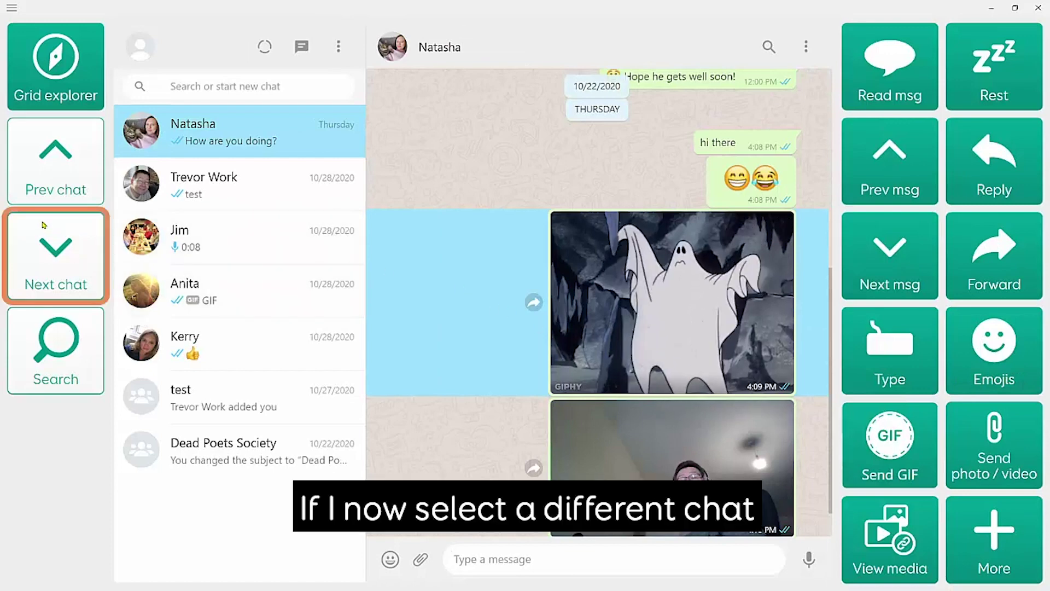
Move down three chats to the conversation with the cat GIFs.
click(61, 263)
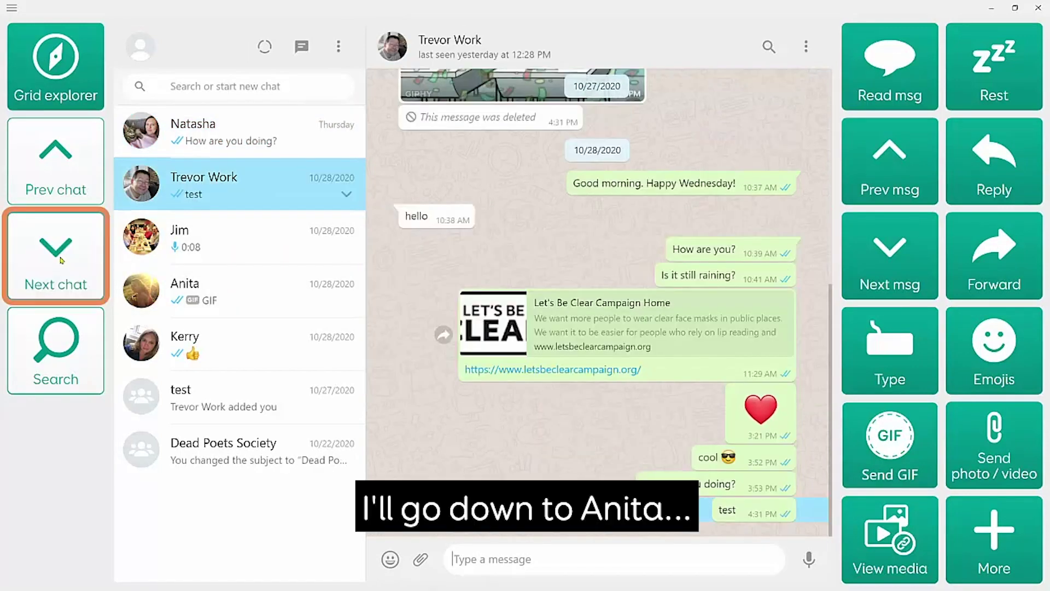
click(63, 259)
click(63, 257)
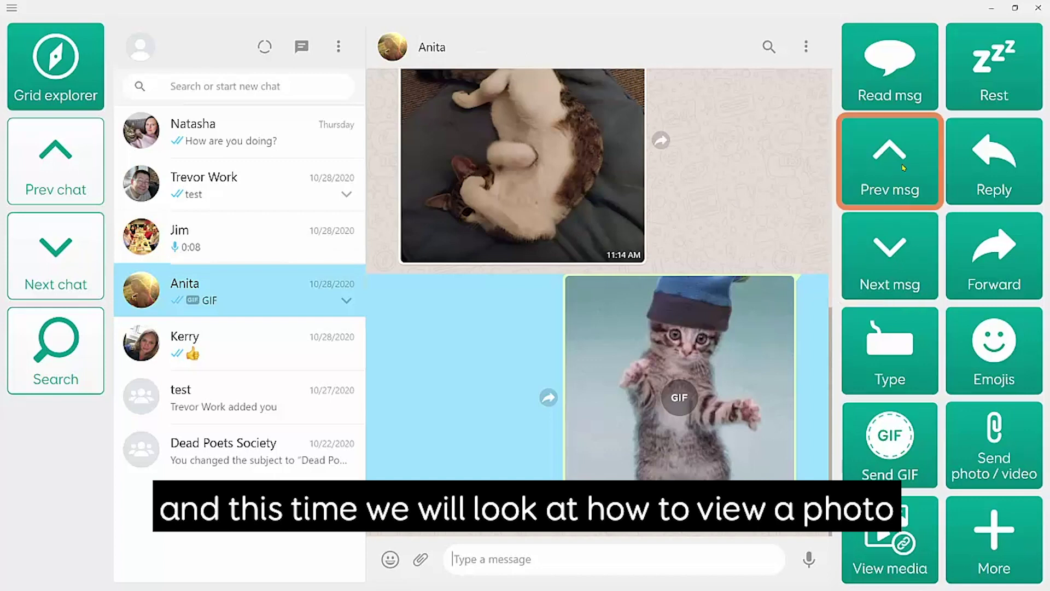
View the cat photos in the media viewer up to the kitten-in-hat GIF, then close it.
click(898, 167)
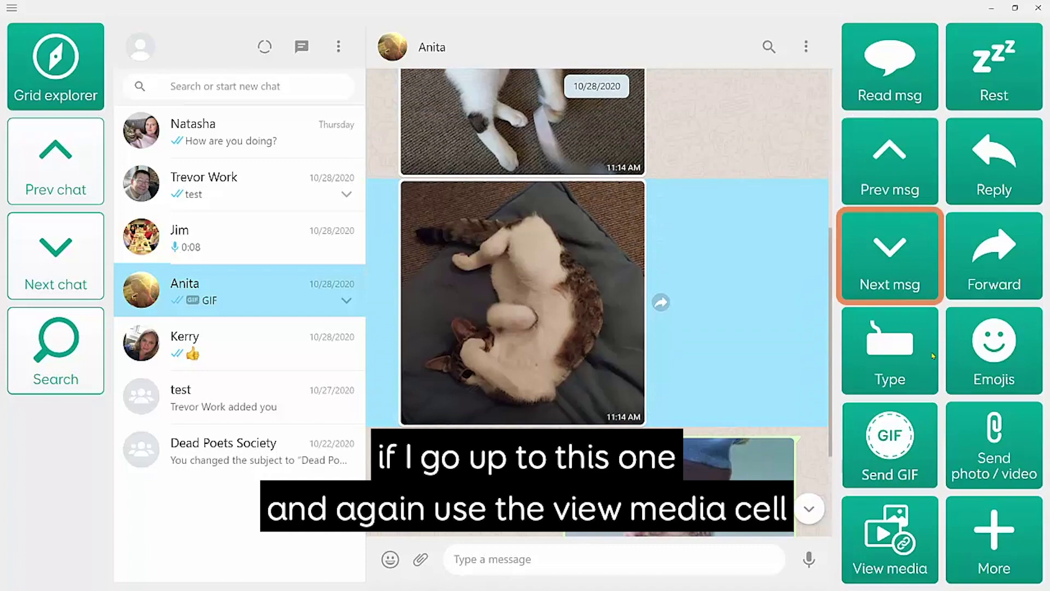
click(893, 544)
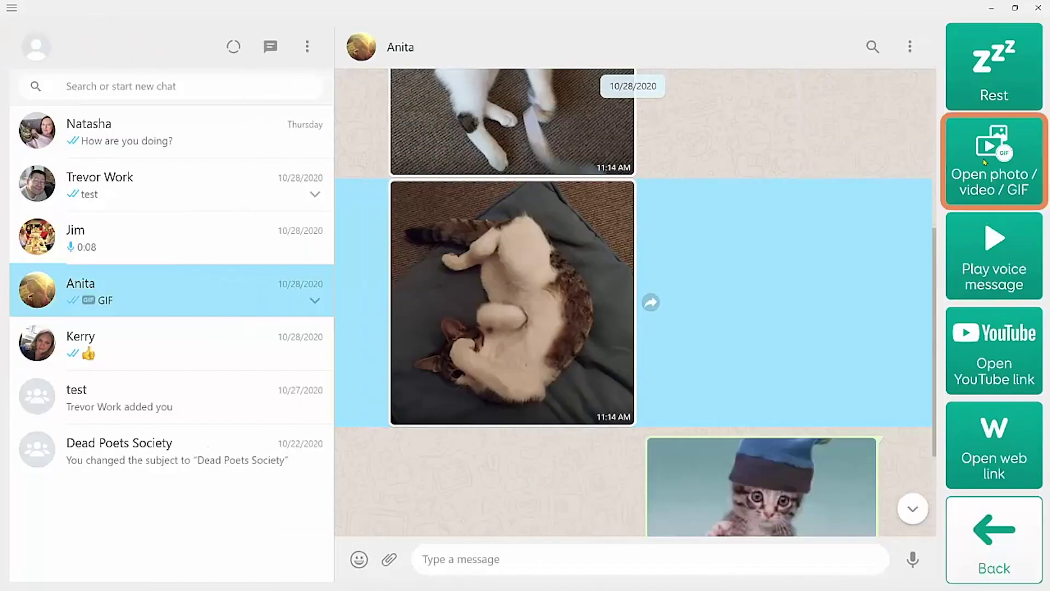
click(984, 162)
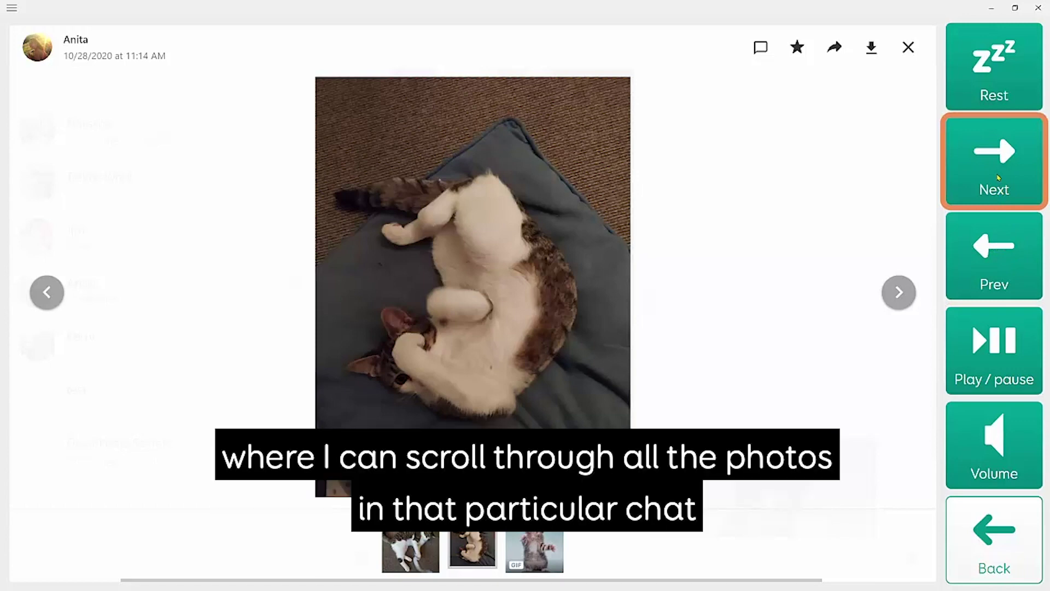
click(1013, 252)
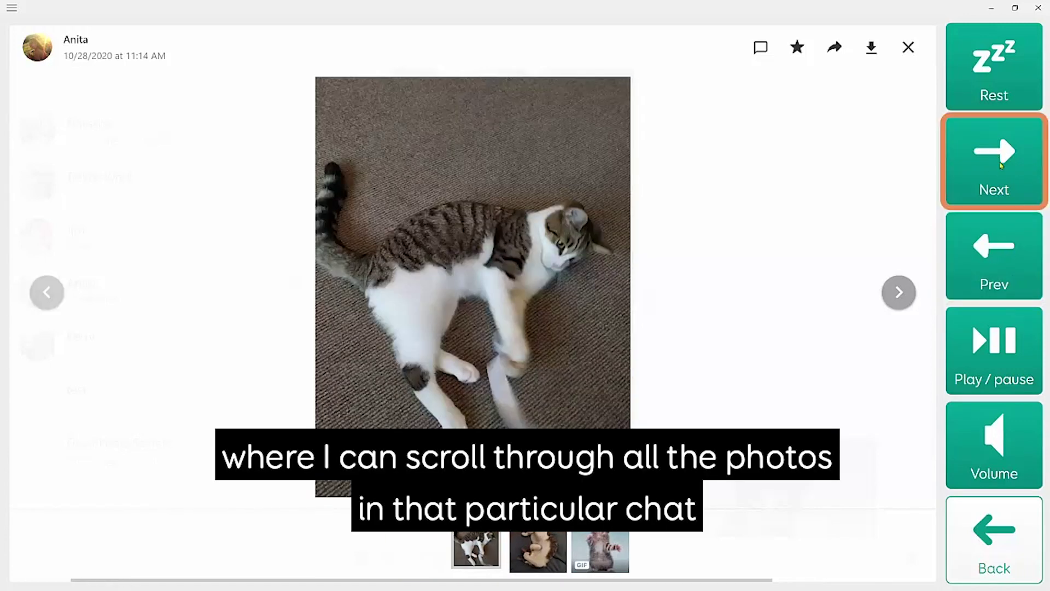
click(1001, 165)
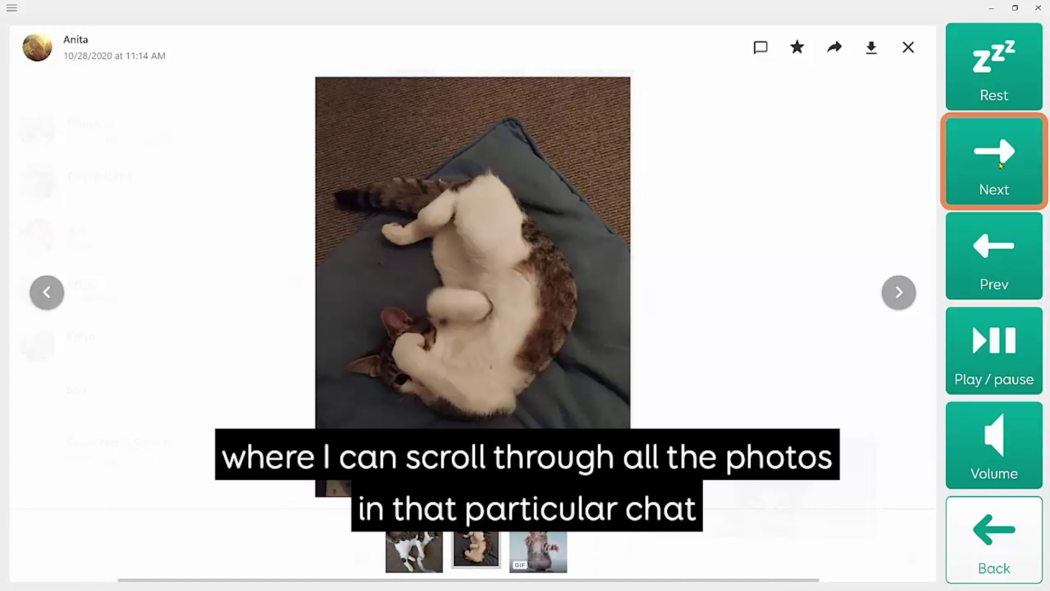
click(1001, 165)
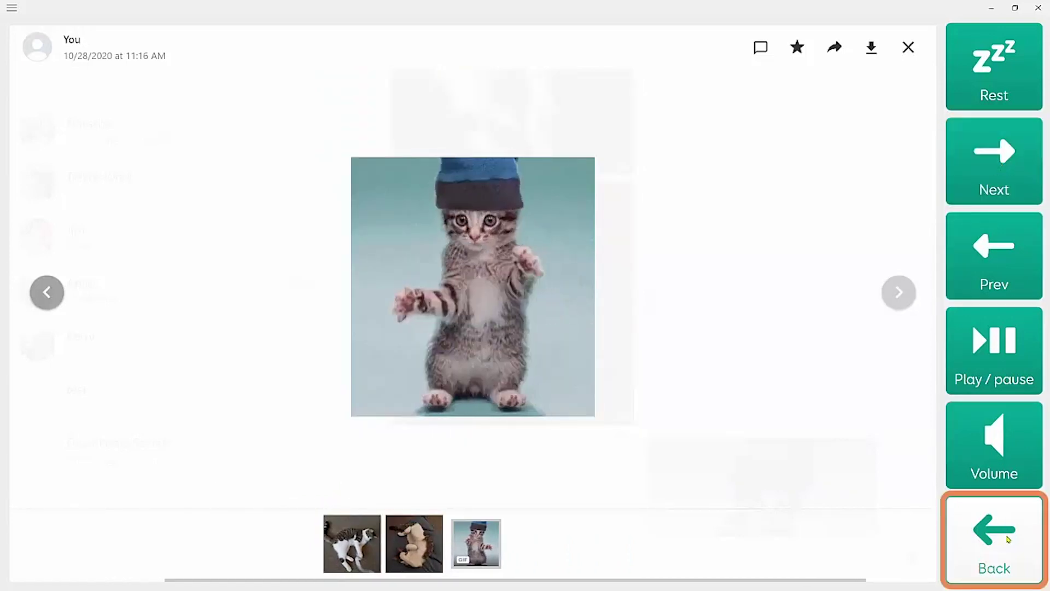
click(1008, 539)
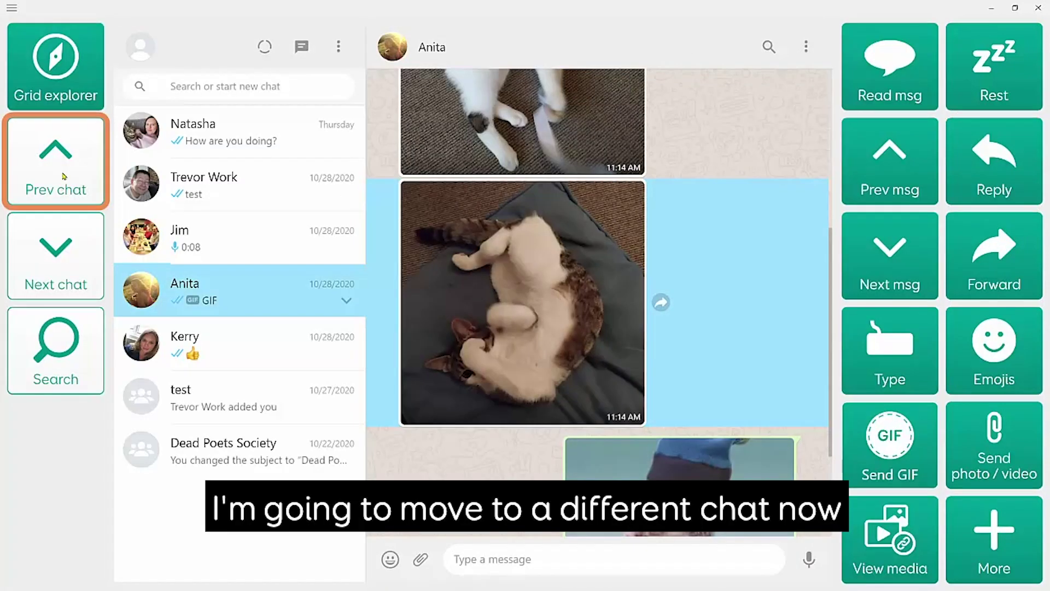
Switch to the previous chat, play its 0:08 voice message, then go back.
click(70, 172)
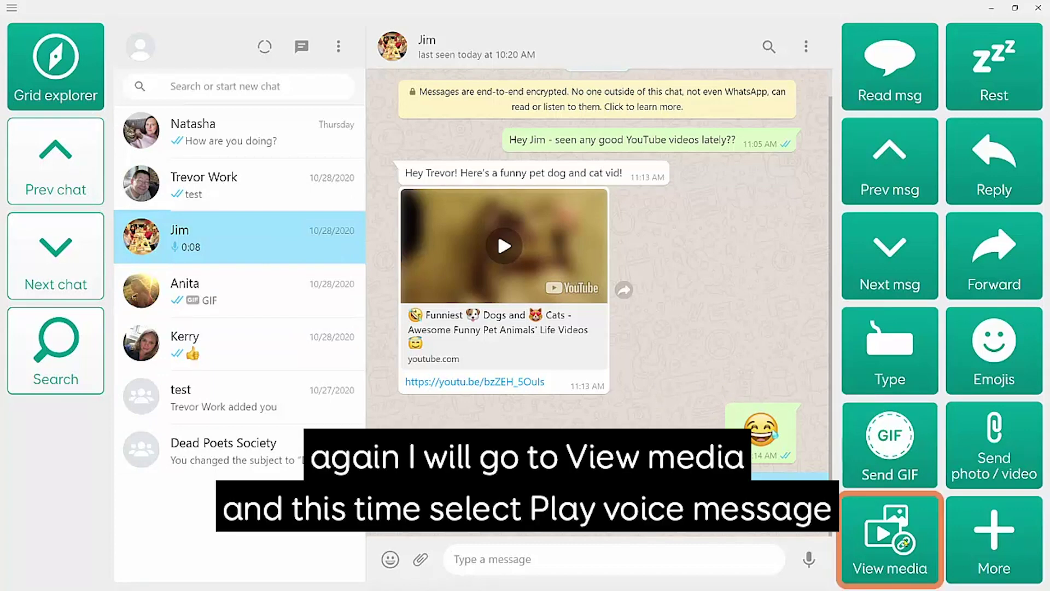
click(889, 538)
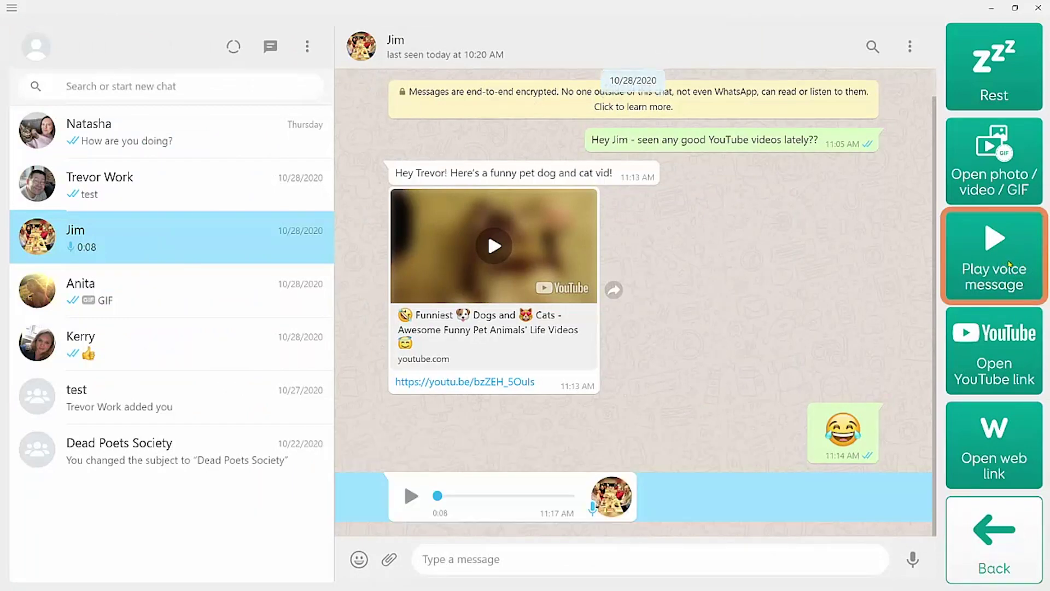
click(1009, 262)
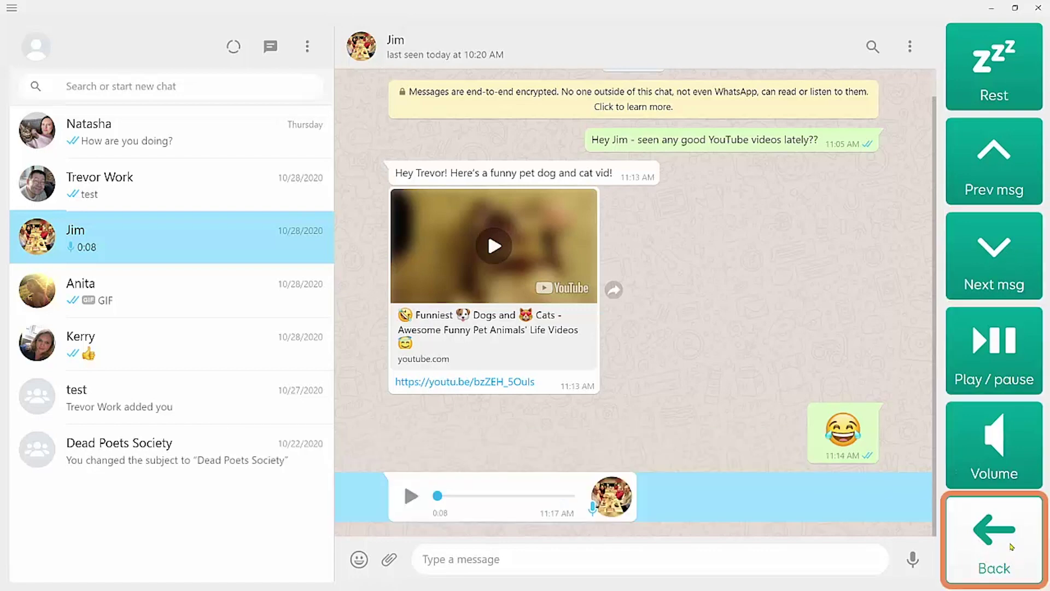
click(1012, 546)
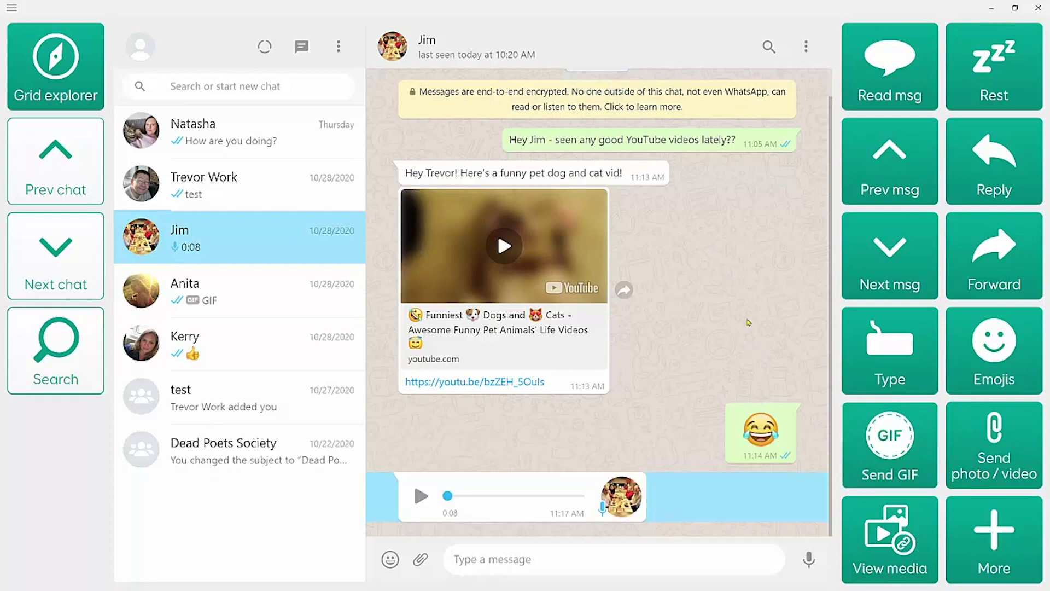
Step up two messages to the YouTube link, play the funny pet video, then return to WhatsApp.
click(895, 167)
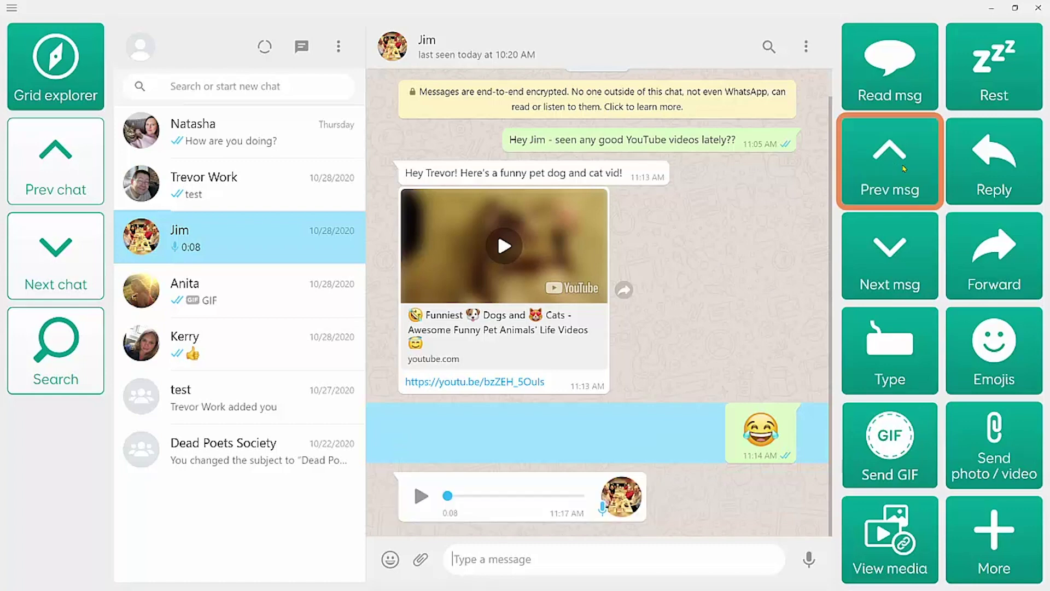
click(904, 168)
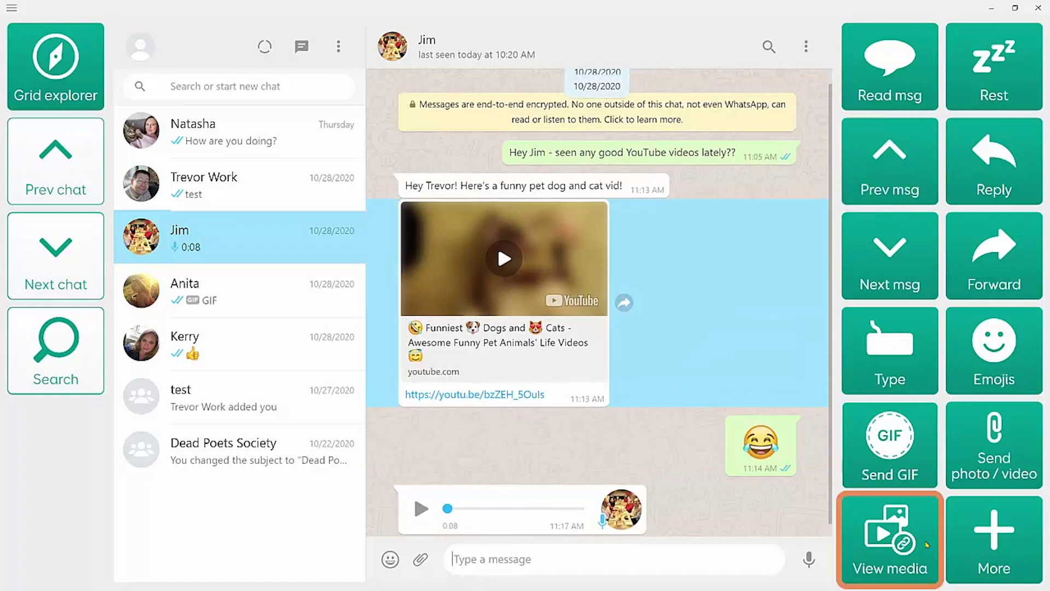
click(906, 547)
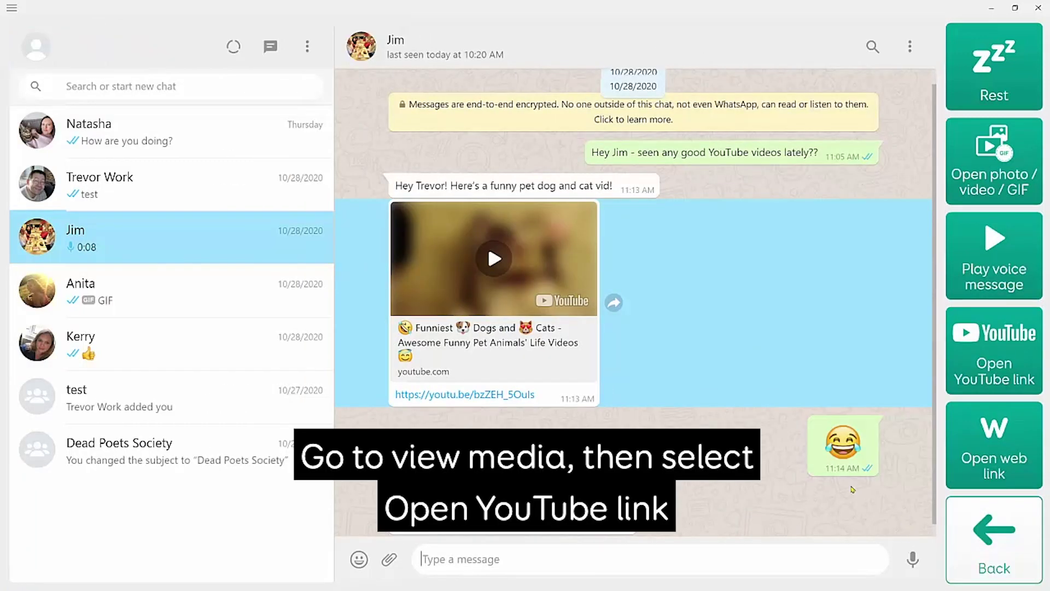
click(1008, 366)
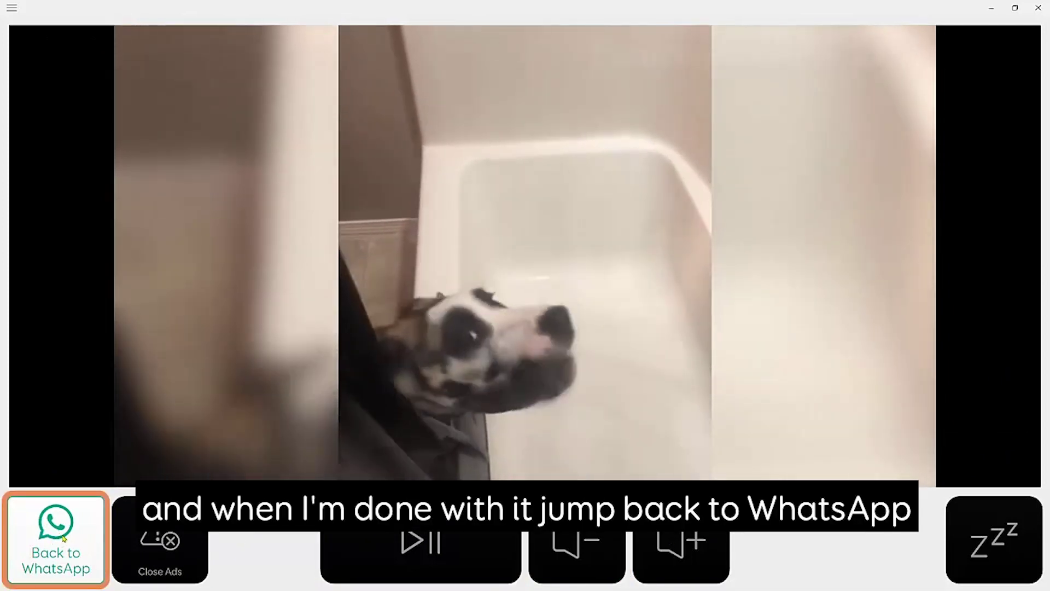
click(55, 544)
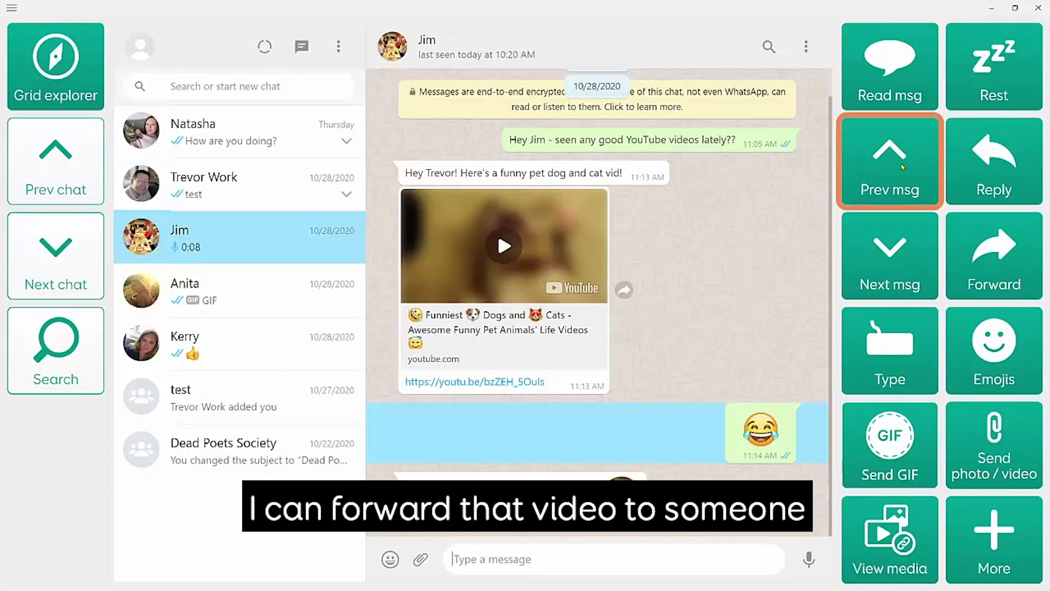
Select the YouTube video message and begin forwarding it.
click(903, 167)
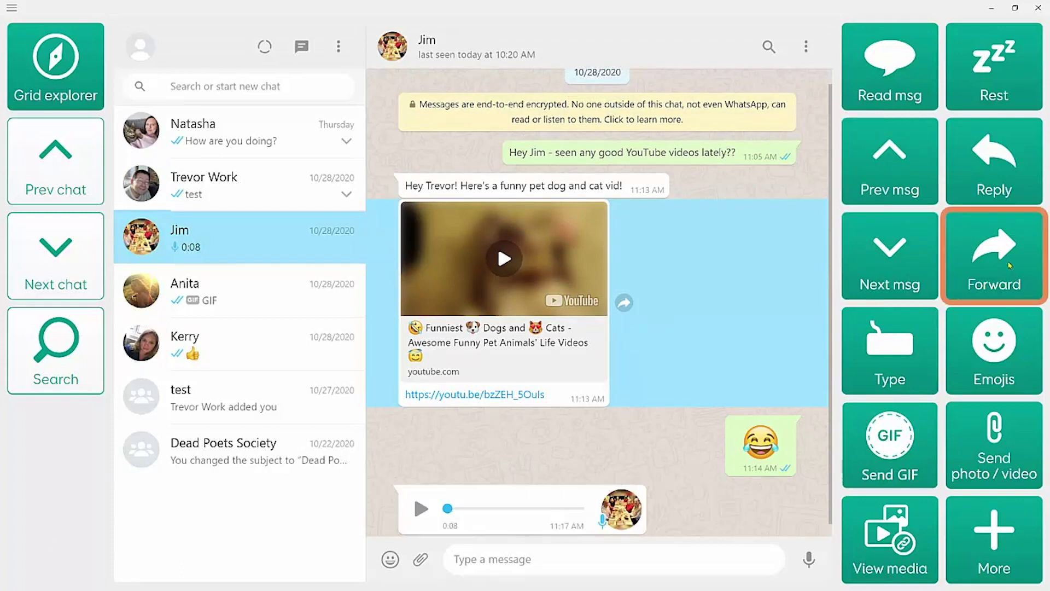
click(1011, 269)
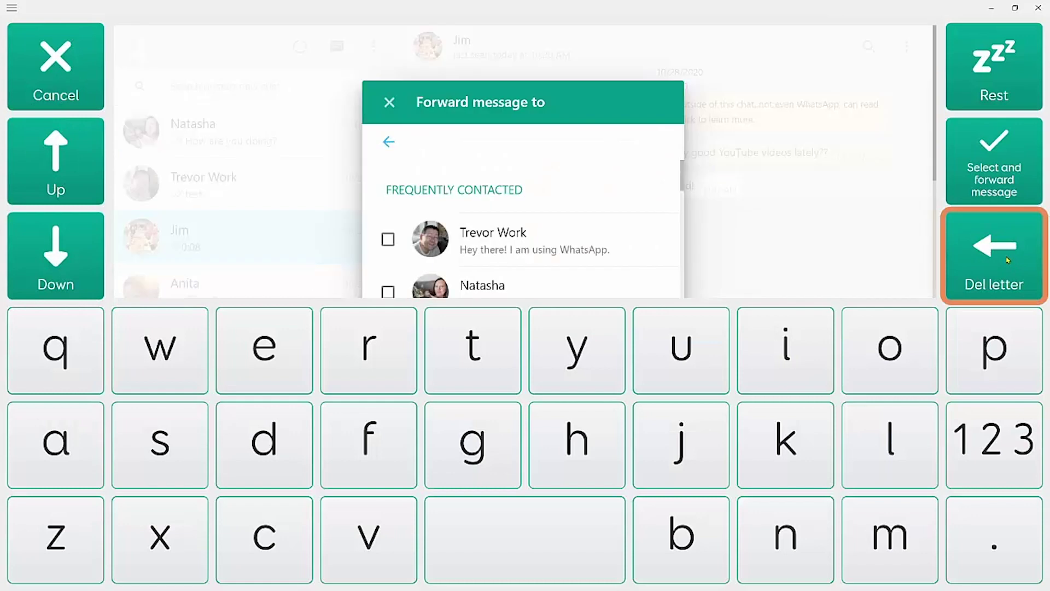
Search recipients with 'an', highlight the At the movies contact and forward the video.
click(61, 438)
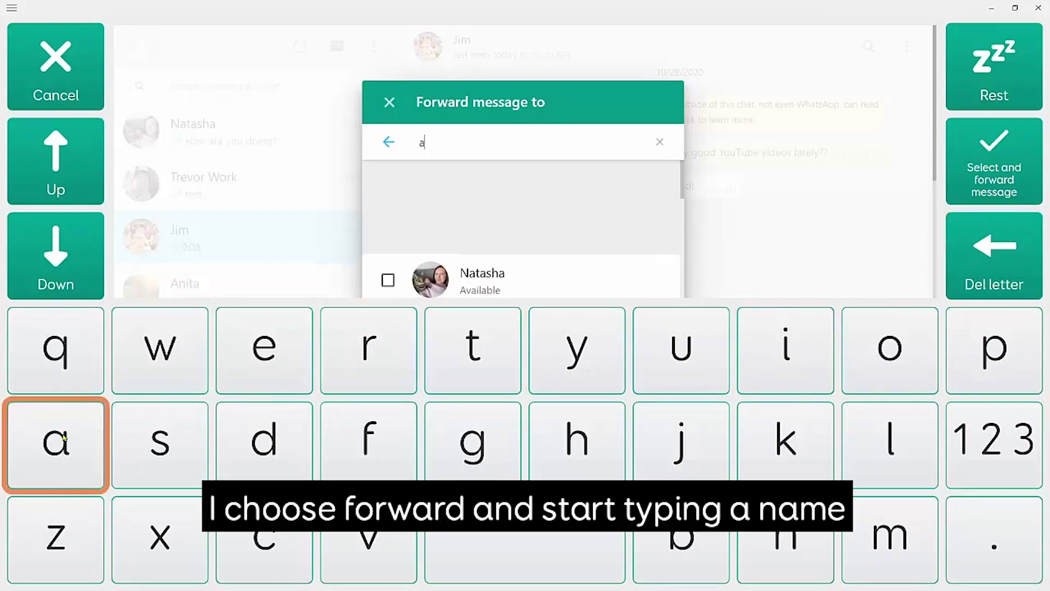
click(796, 539)
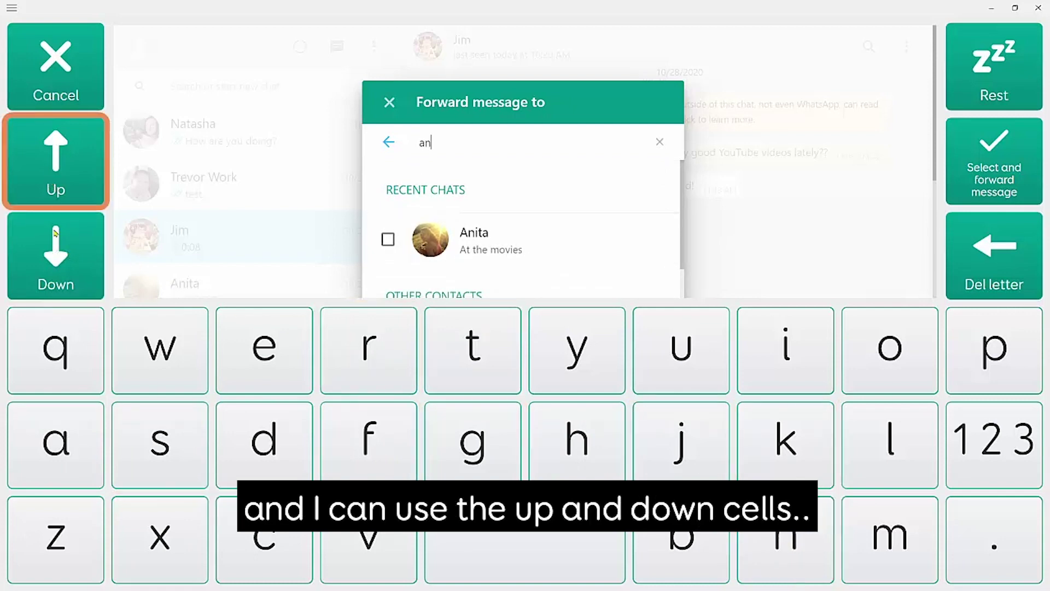
click(55, 255)
click(55, 256)
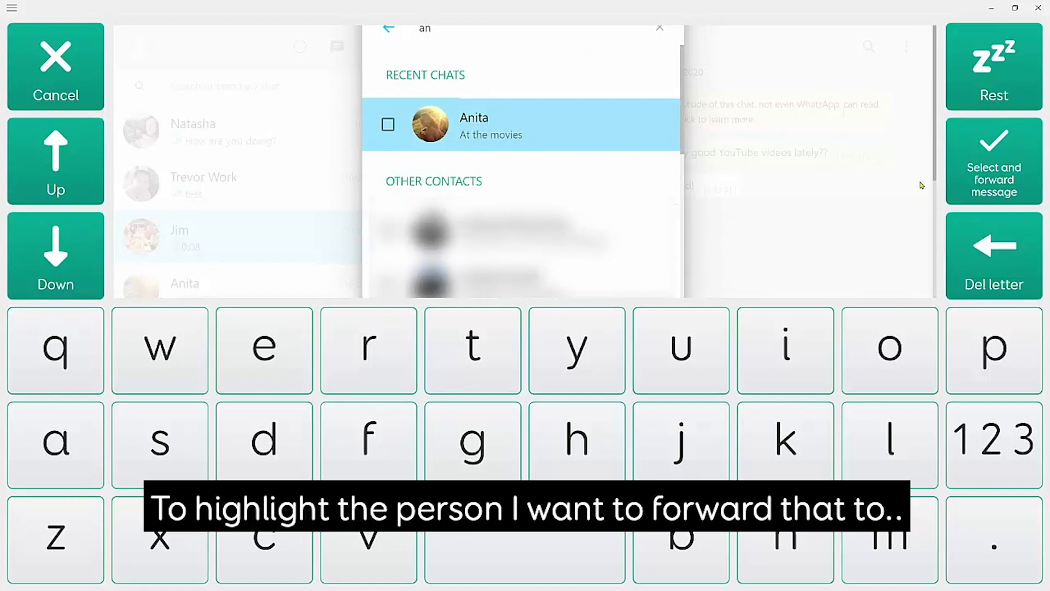
click(1004, 171)
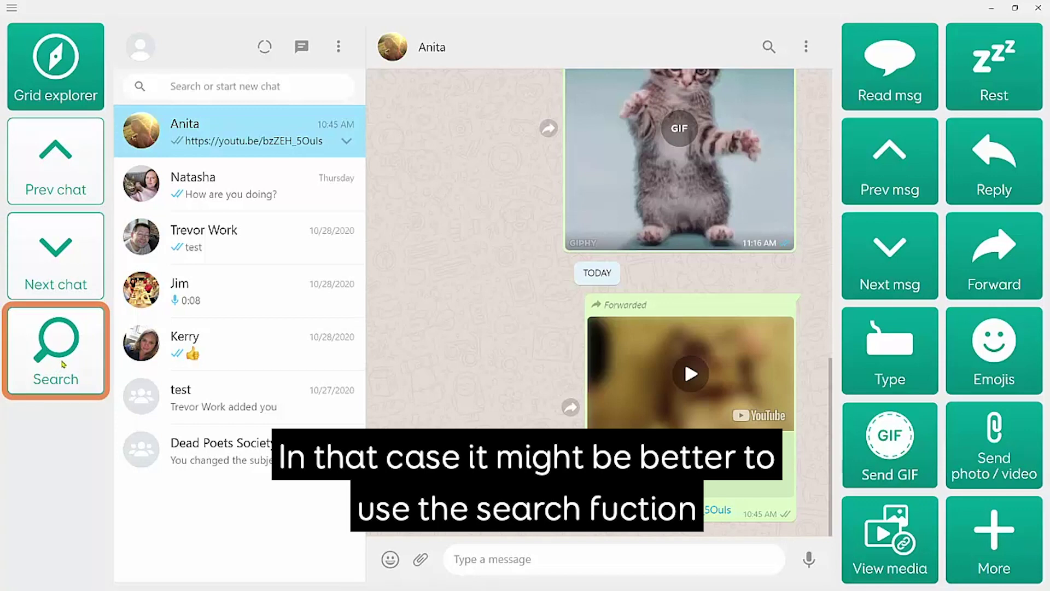
Search chats for 'ke' and open the thumbs-up contact's conversation.
mouse_move(62, 361)
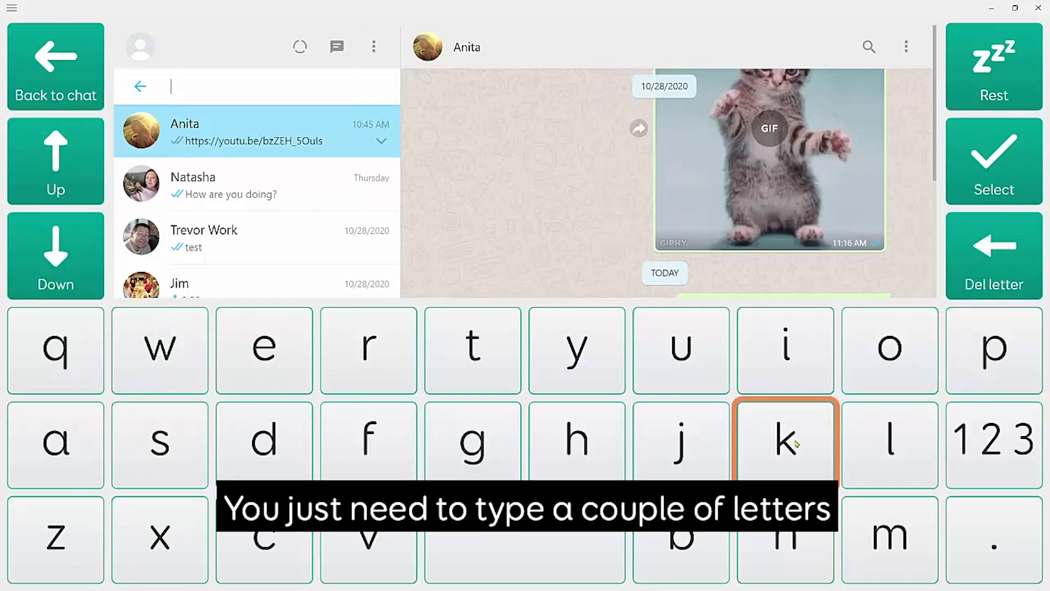
mouse_move(795, 444)
mouse_move(271, 364)
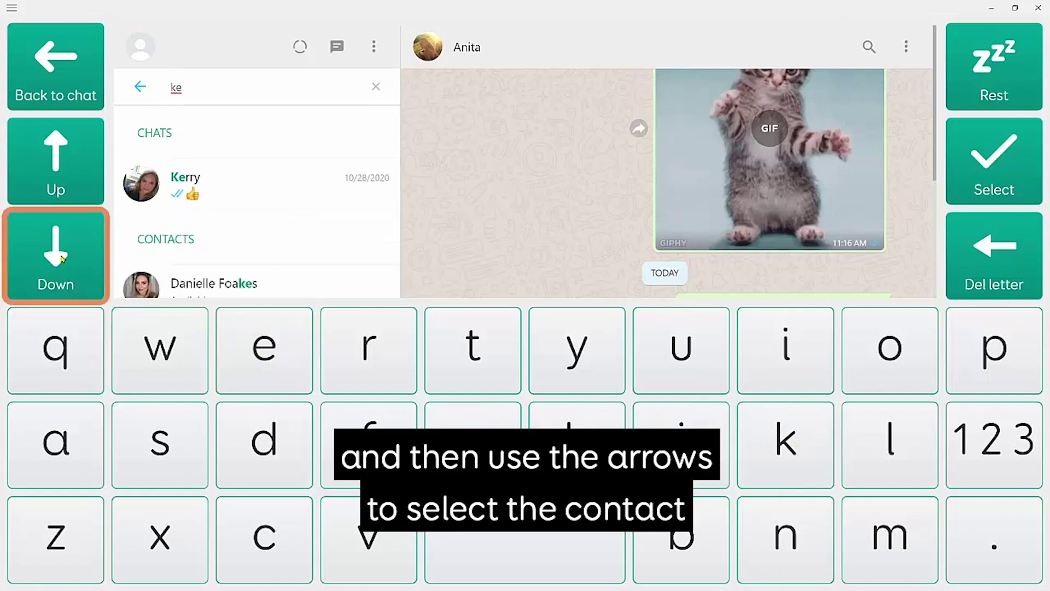
mouse_move(57, 254)
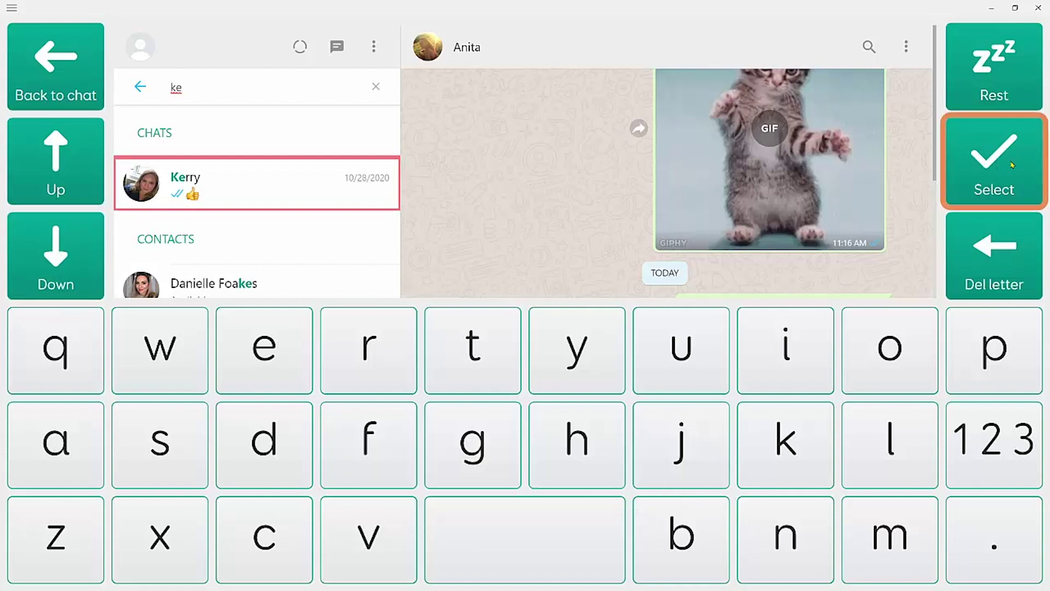
mouse_move(1012, 164)
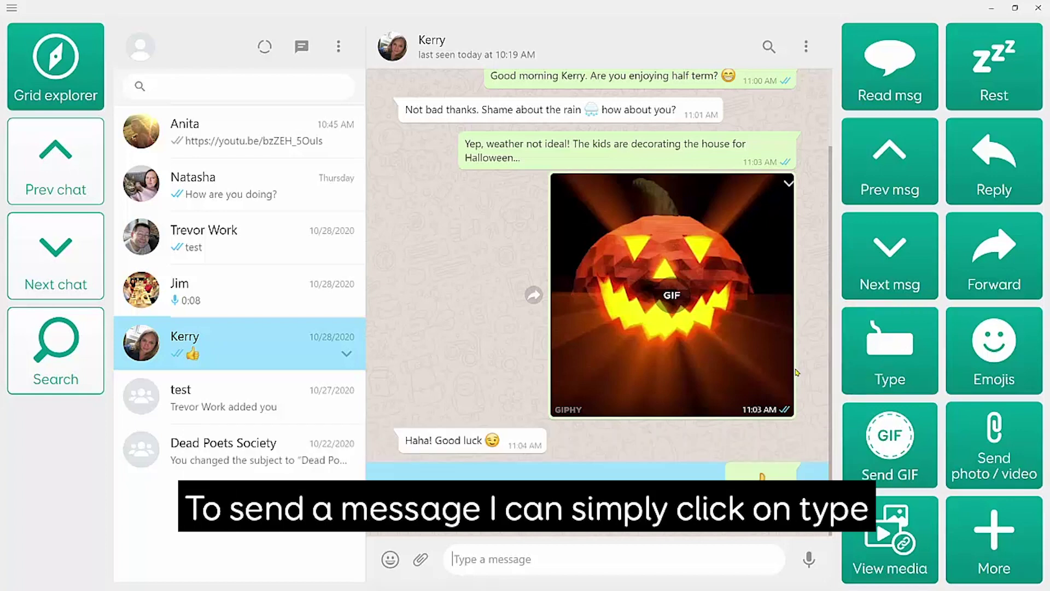
Start a new message and type 'Hi there' using capitals and word predictions.
click(902, 358)
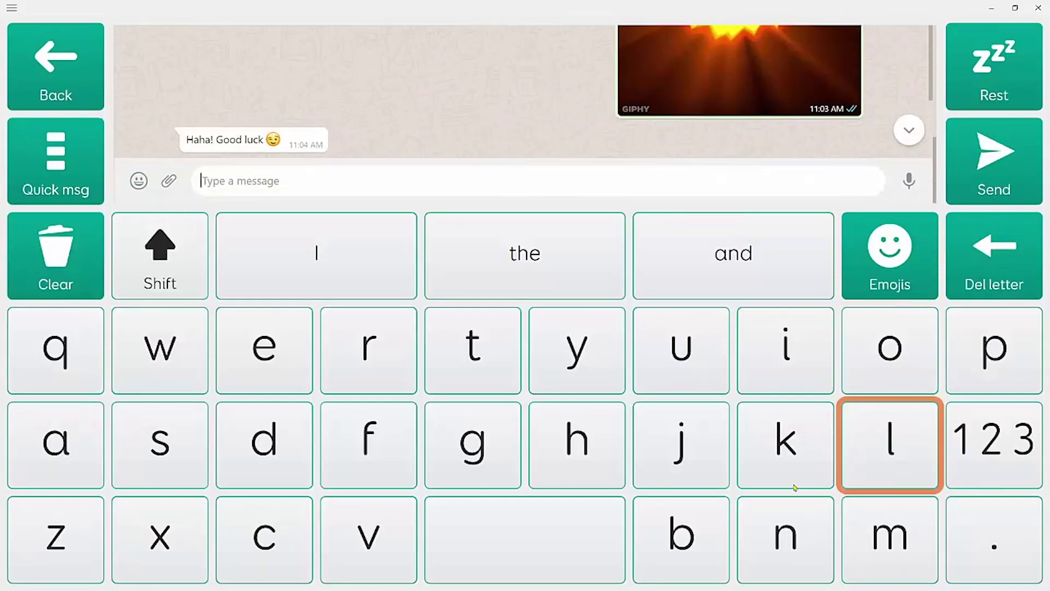
click(190, 269)
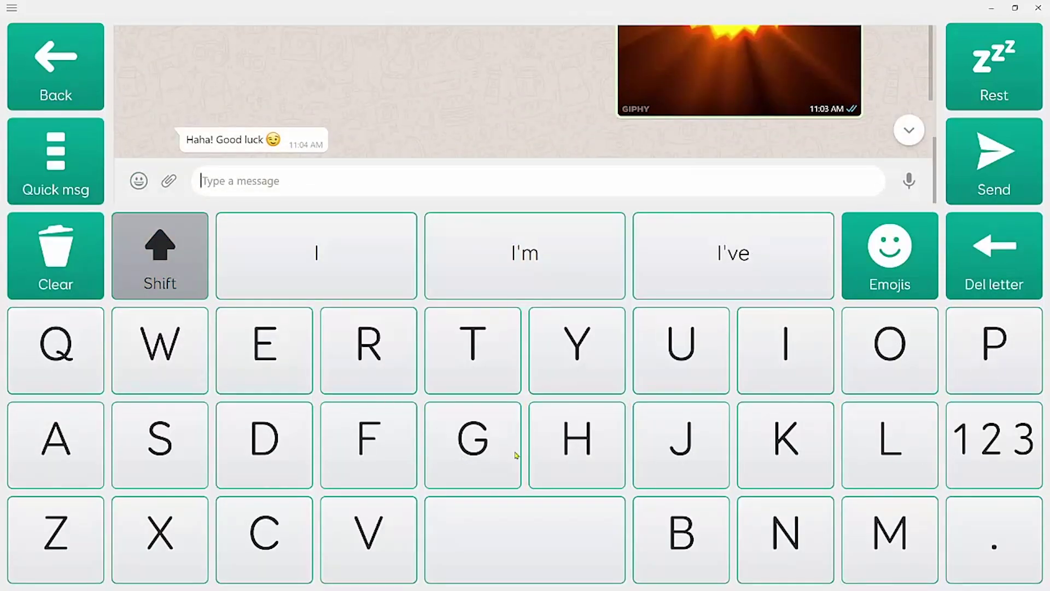
click(579, 440)
click(776, 367)
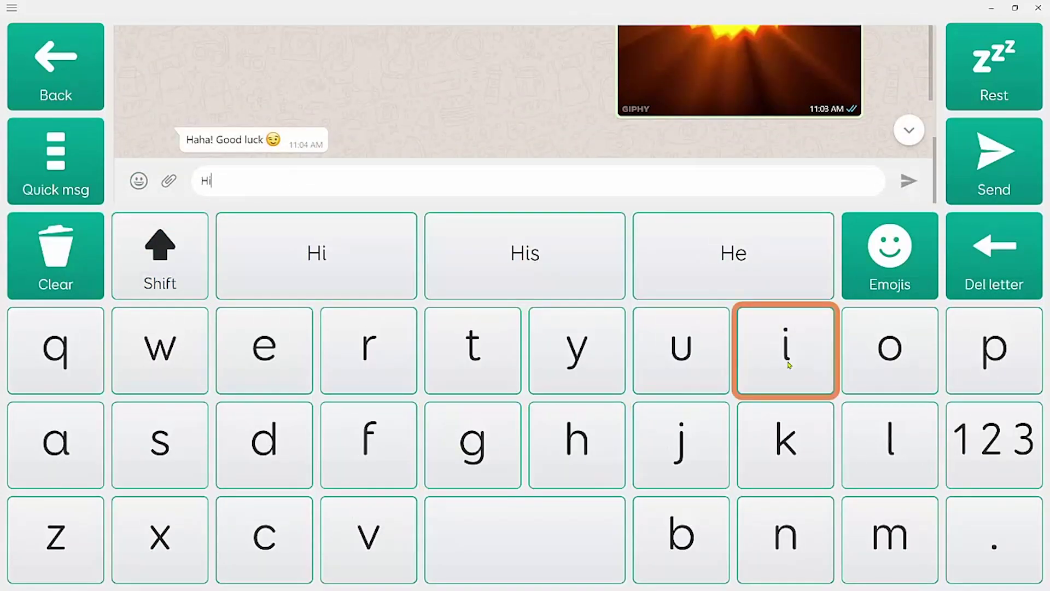
click(305, 266)
click(446, 352)
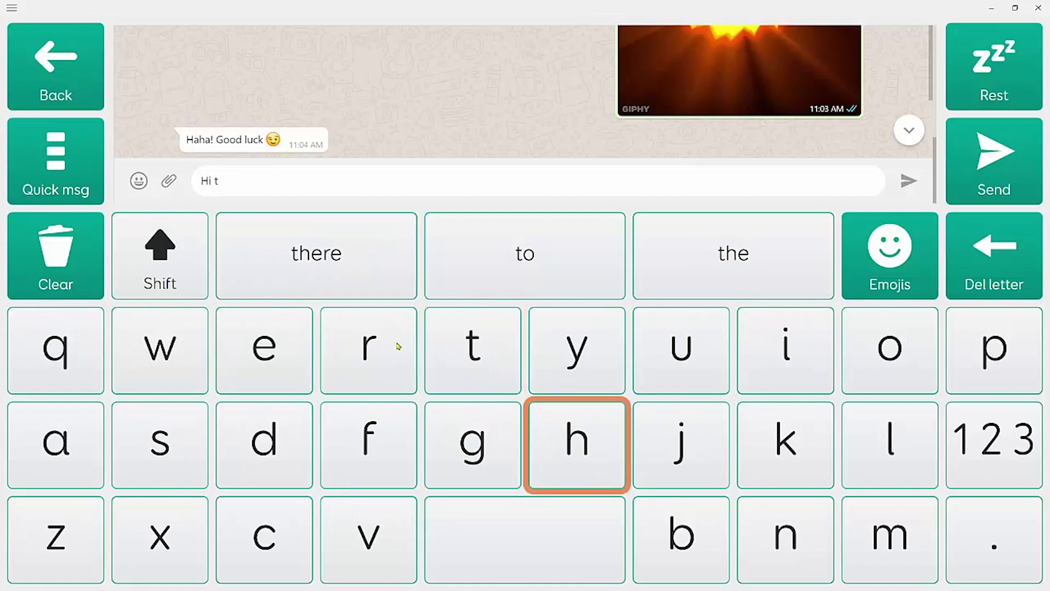
click(333, 273)
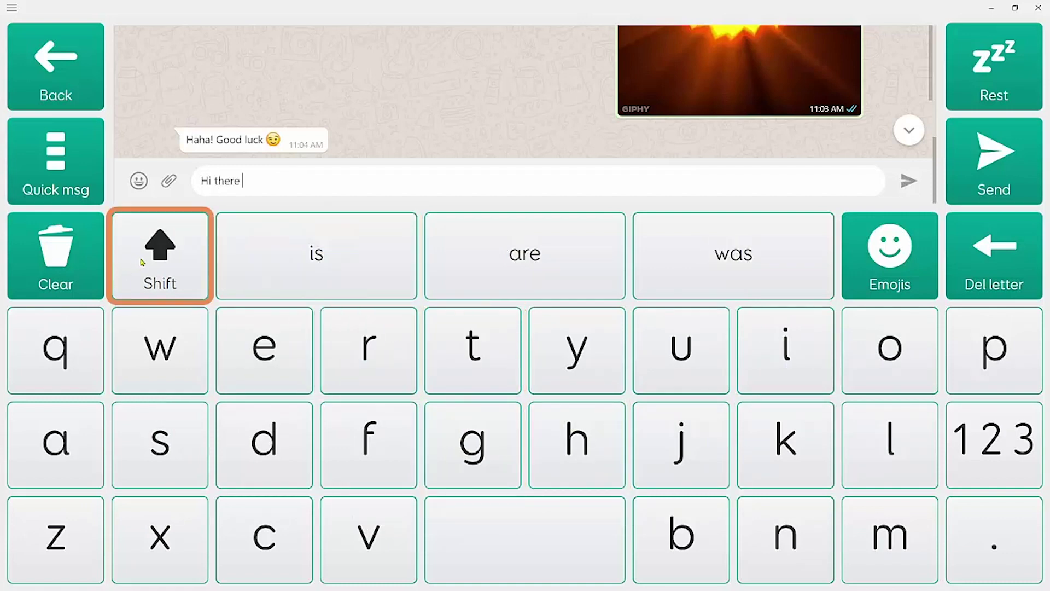
Spell the contact's name with a capital K, completing it from the suggestions.
click(141, 263)
click(786, 440)
click(276, 357)
click(361, 350)
click(359, 348)
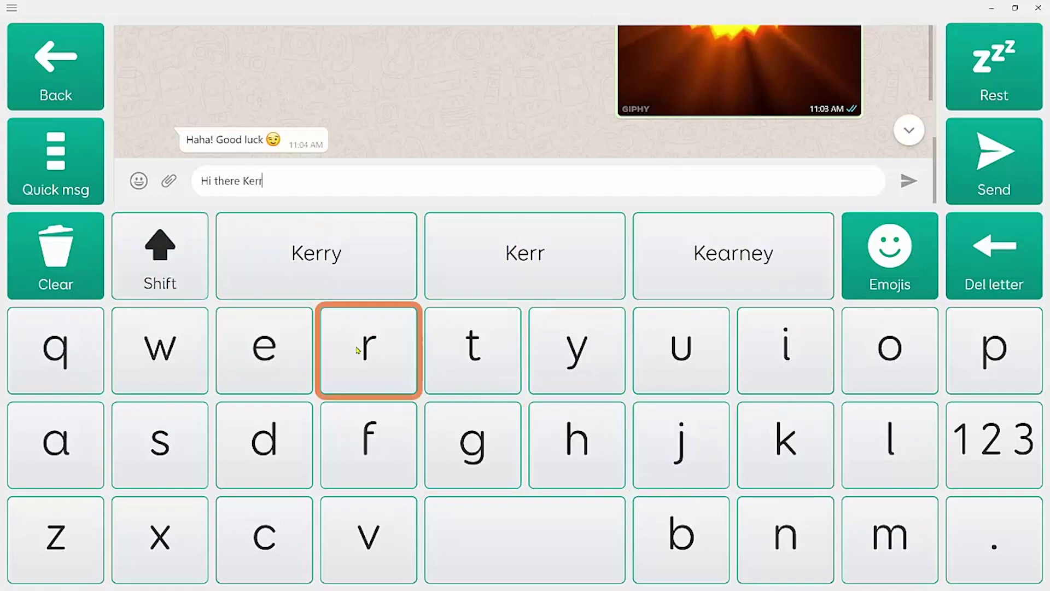
click(314, 271)
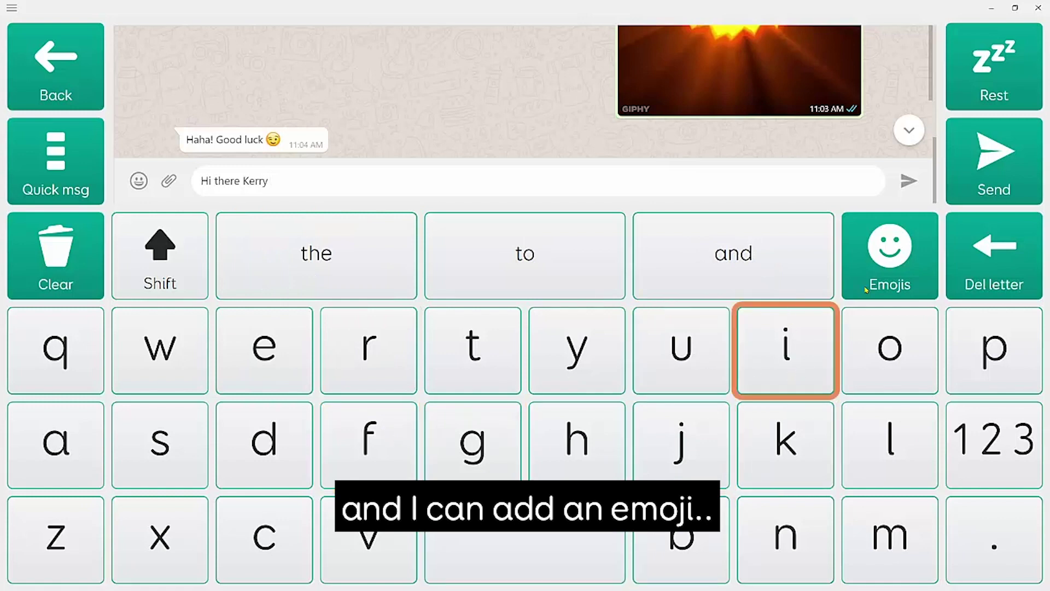
Append the grinning emoji from the Emojis grid to the greeting and send it.
click(905, 267)
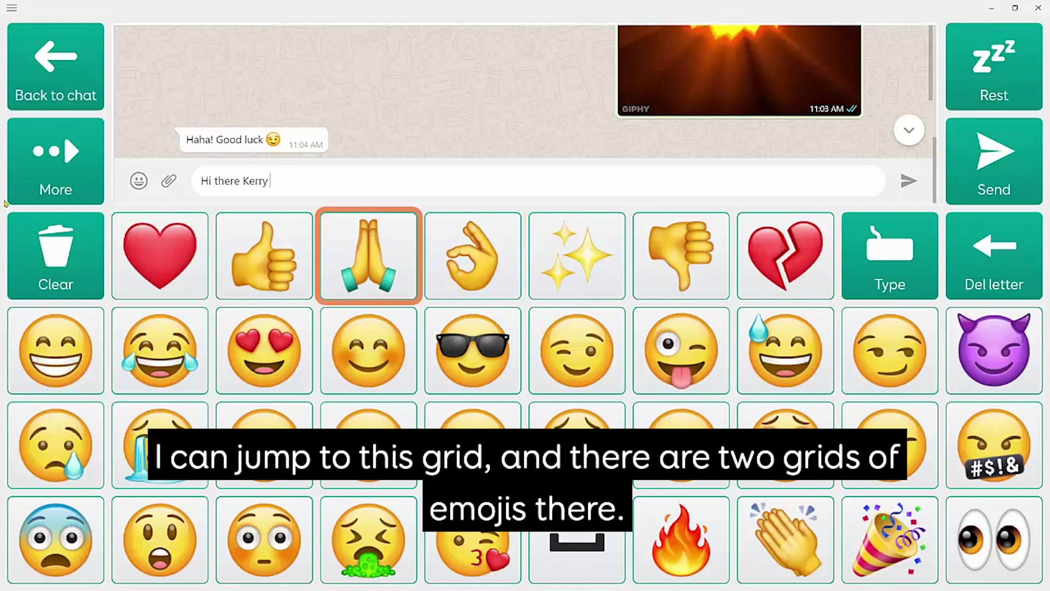
click(60, 163)
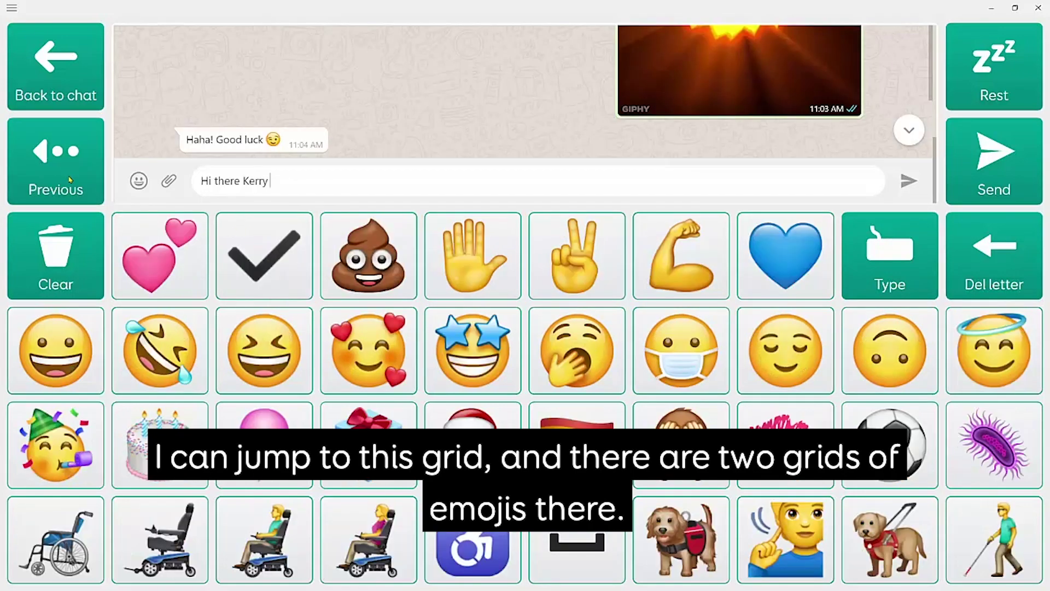
click(67, 163)
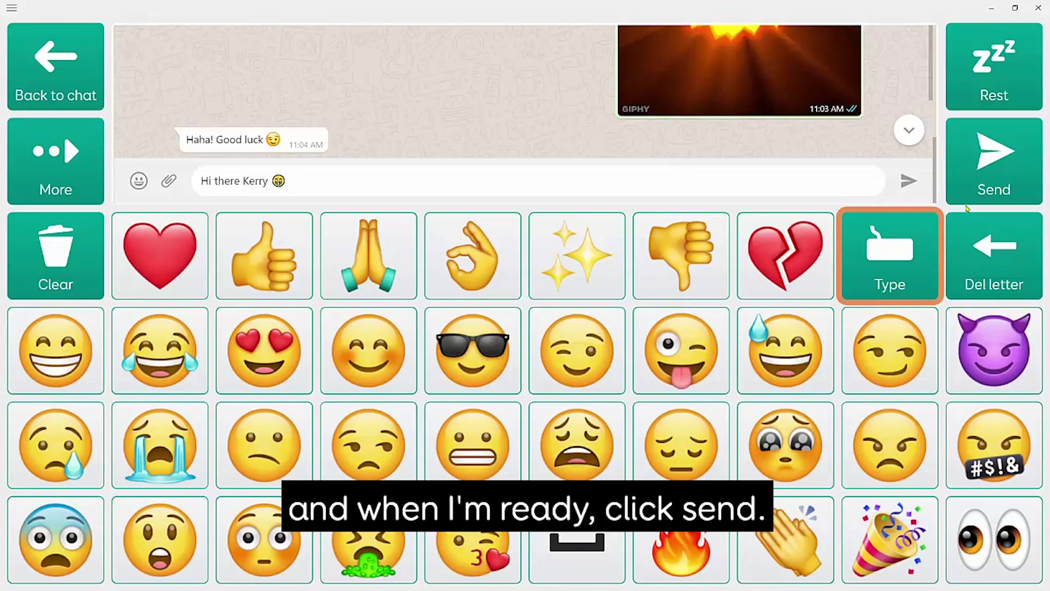
click(1004, 171)
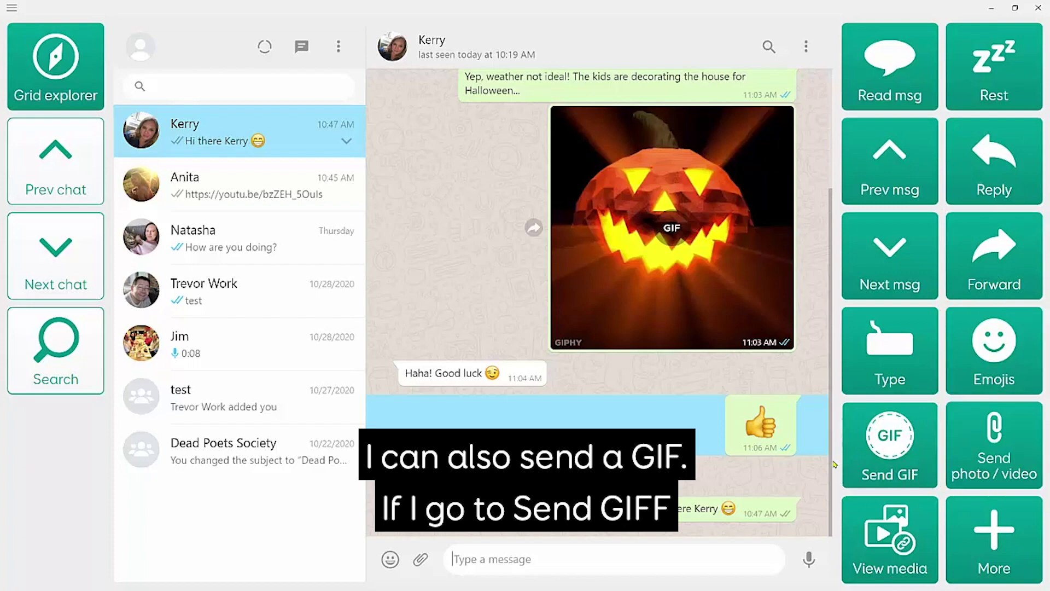
Search GIFs for 'happy' and open the GIF Chooser on the results.
click(890, 458)
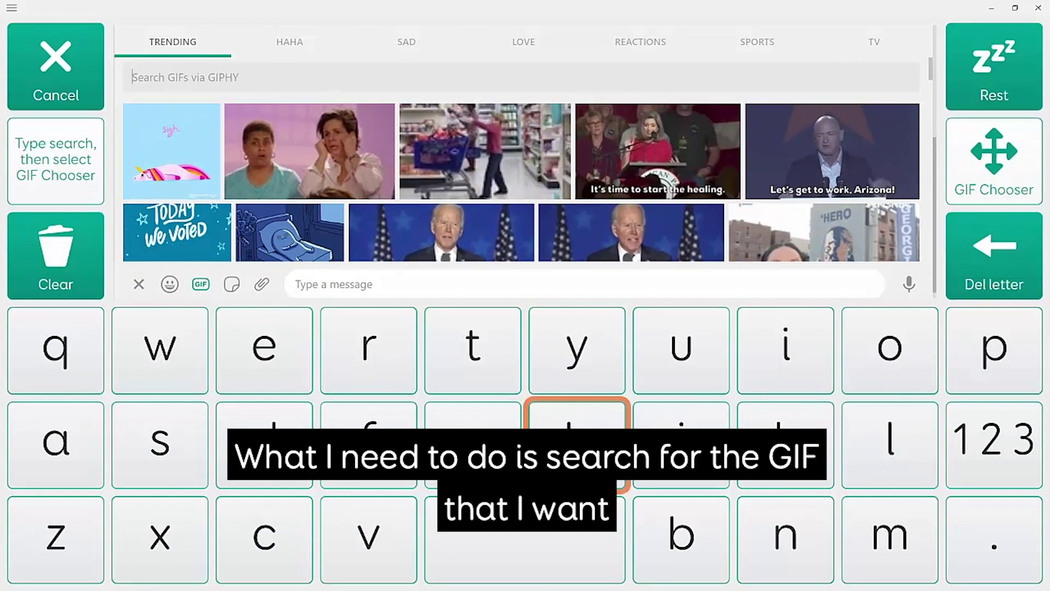
click(576, 443)
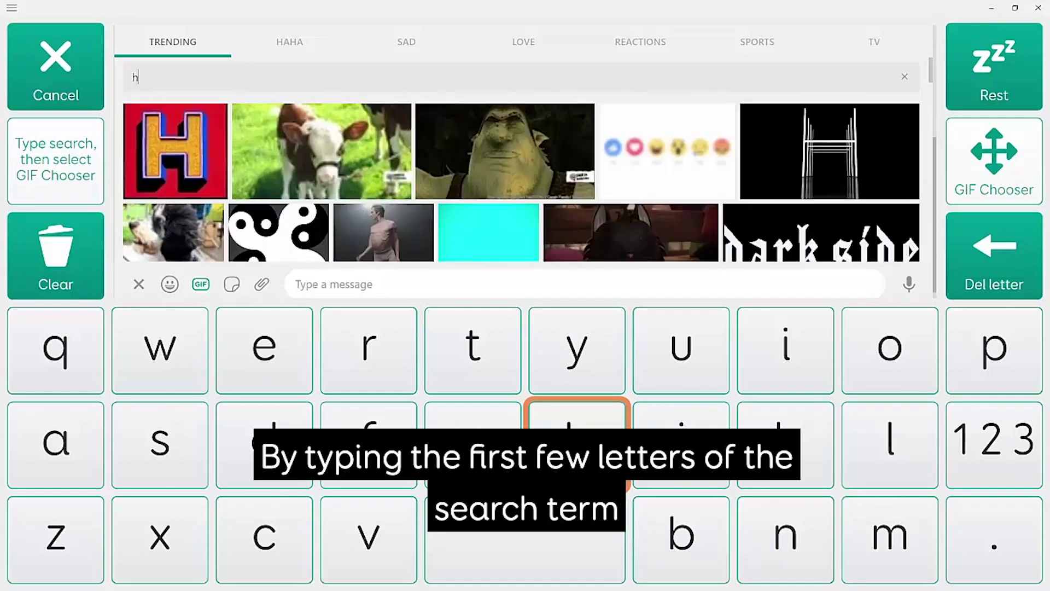
click(60, 444)
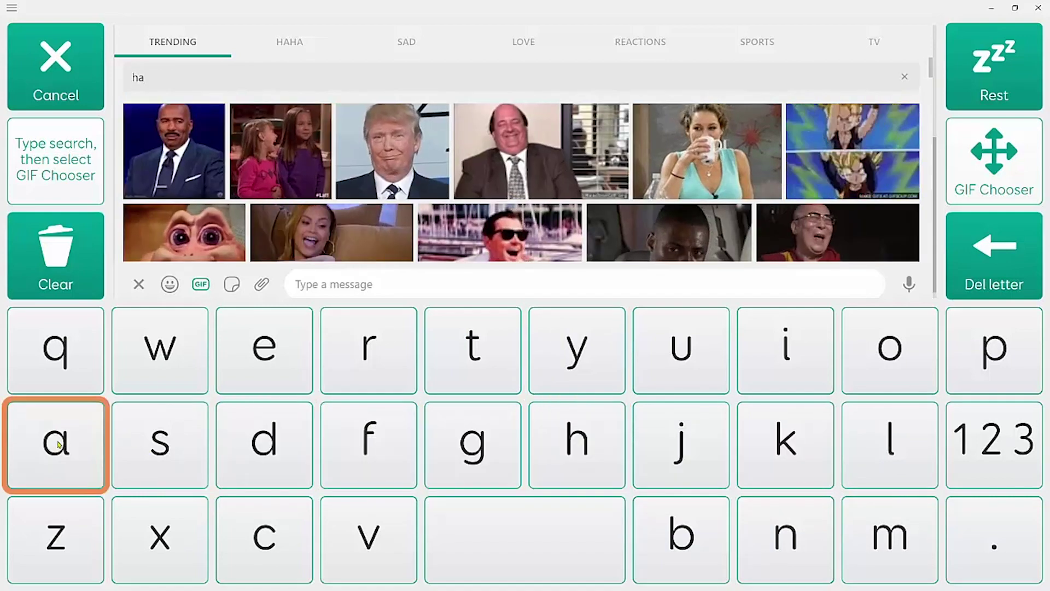
click(995, 352)
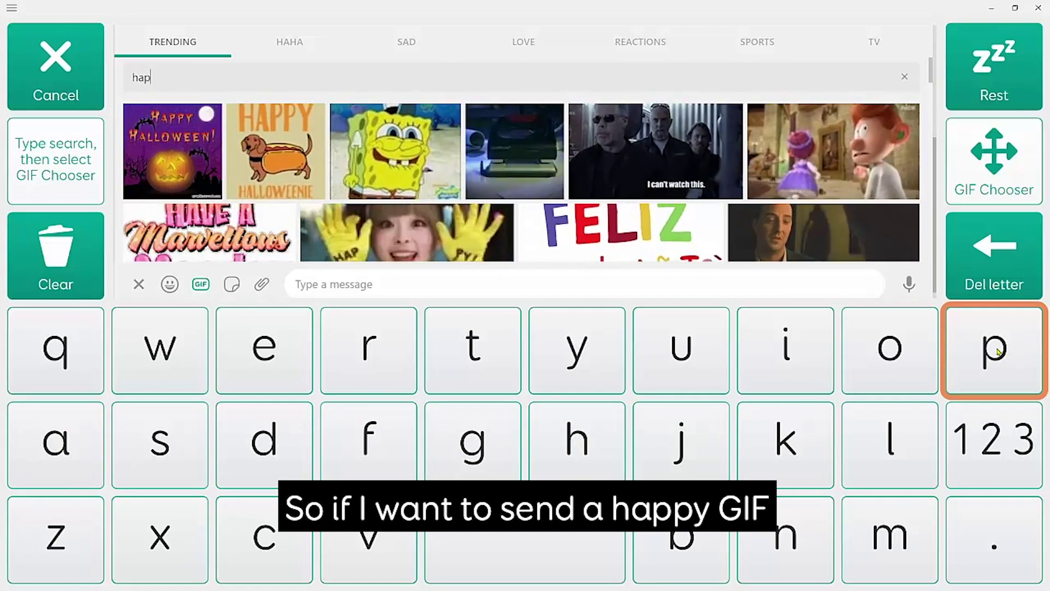
click(996, 352)
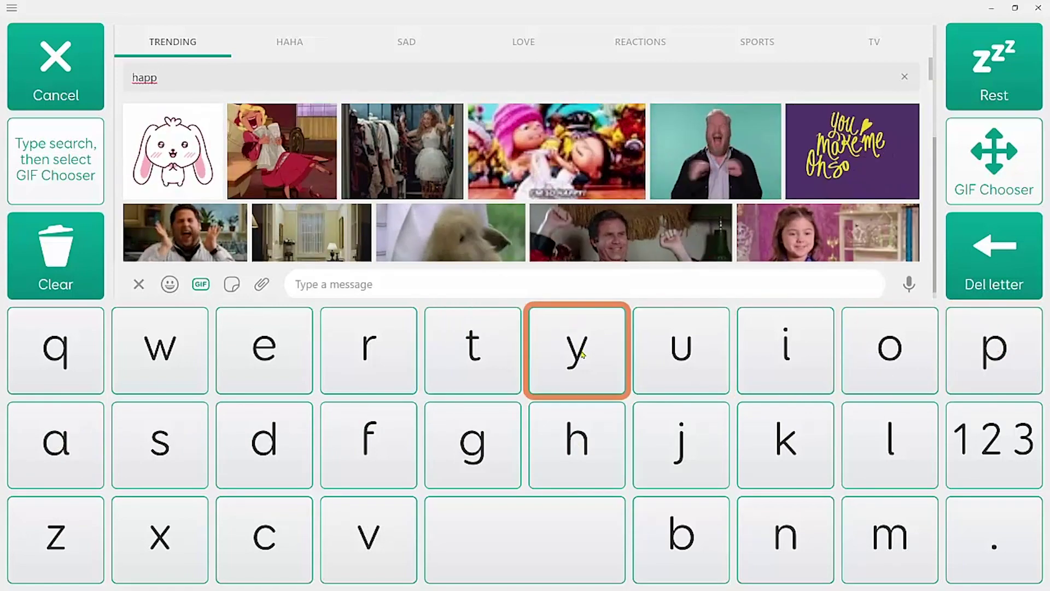
click(601, 343)
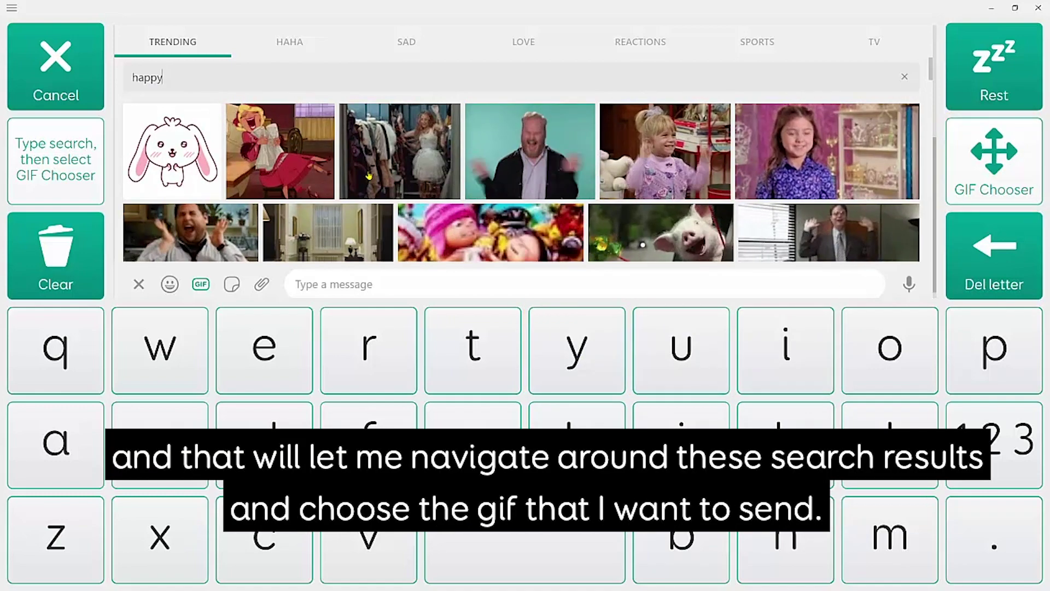
click(1006, 164)
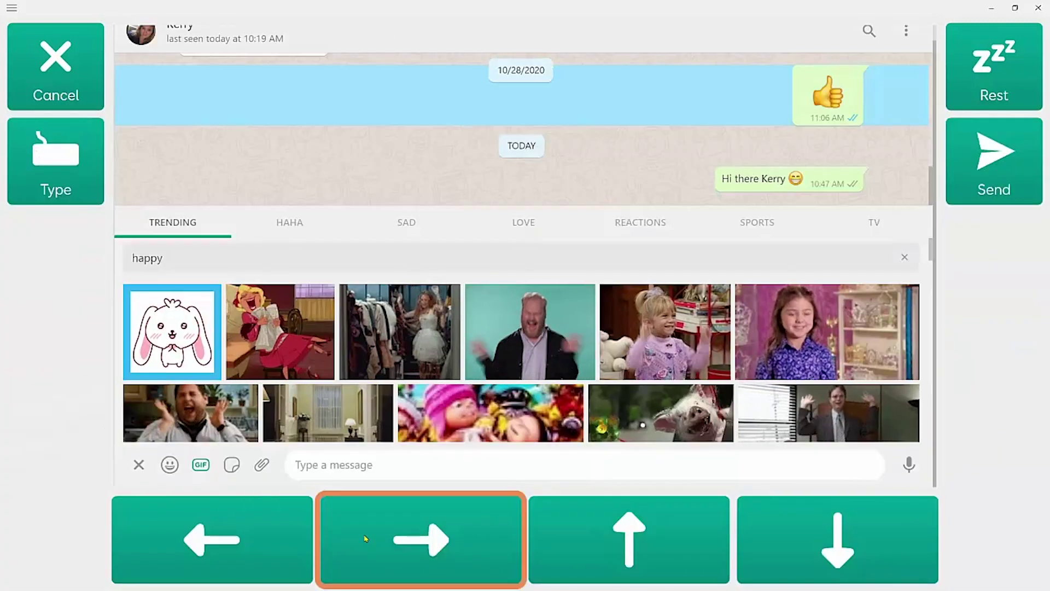
Highlight the shouting man clapping GIF, preview it, and send it.
click(421, 540)
click(826, 540)
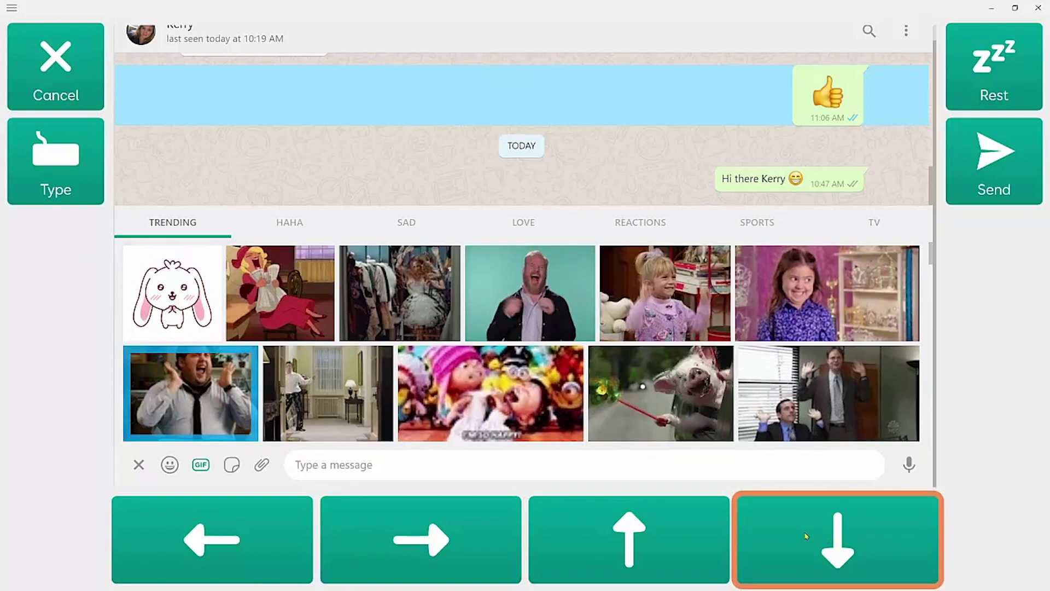
click(1012, 172)
click(1020, 172)
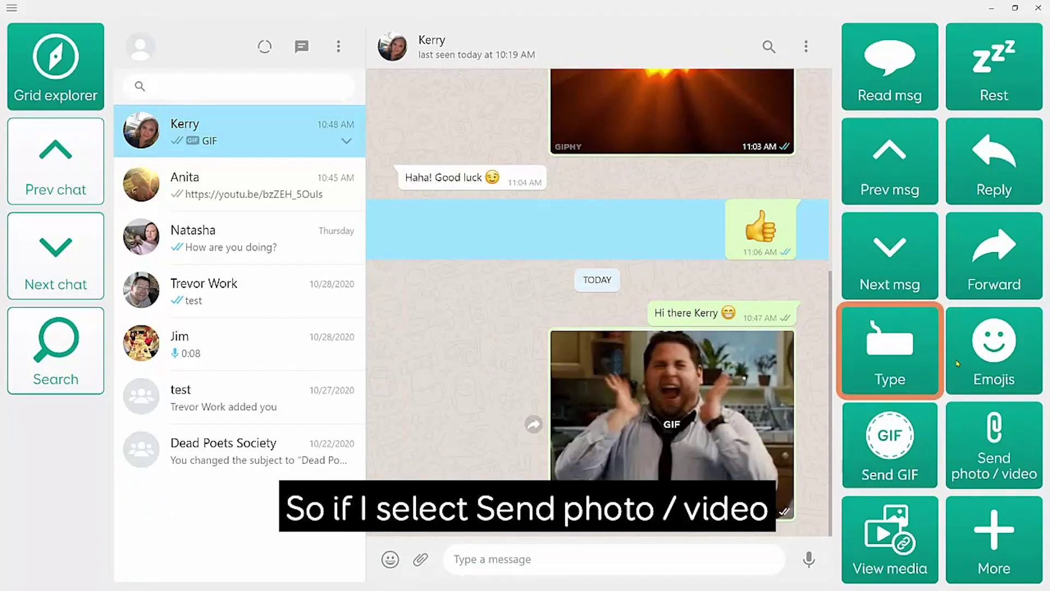
Open the Camera page from the Send photo / video options.
click(1008, 447)
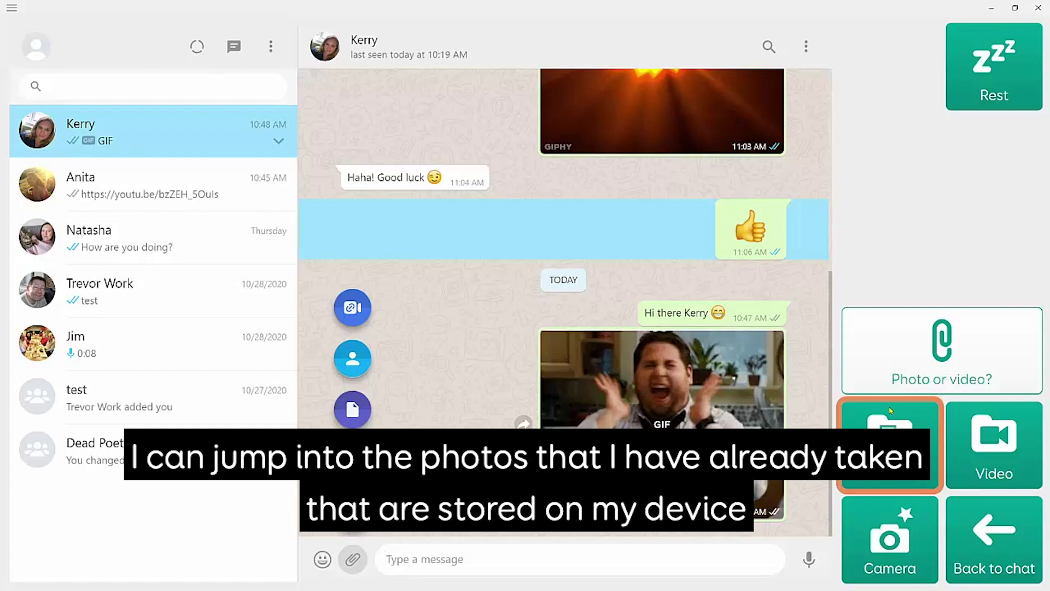
click(899, 539)
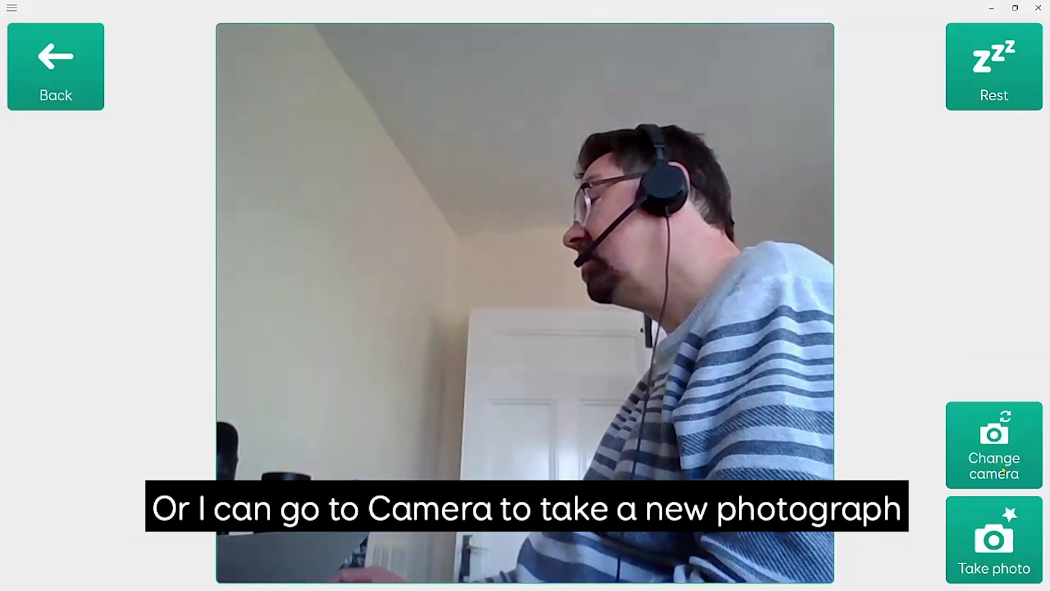
Take a webcam photo and send picture (65) from the gallery.
click(999, 562)
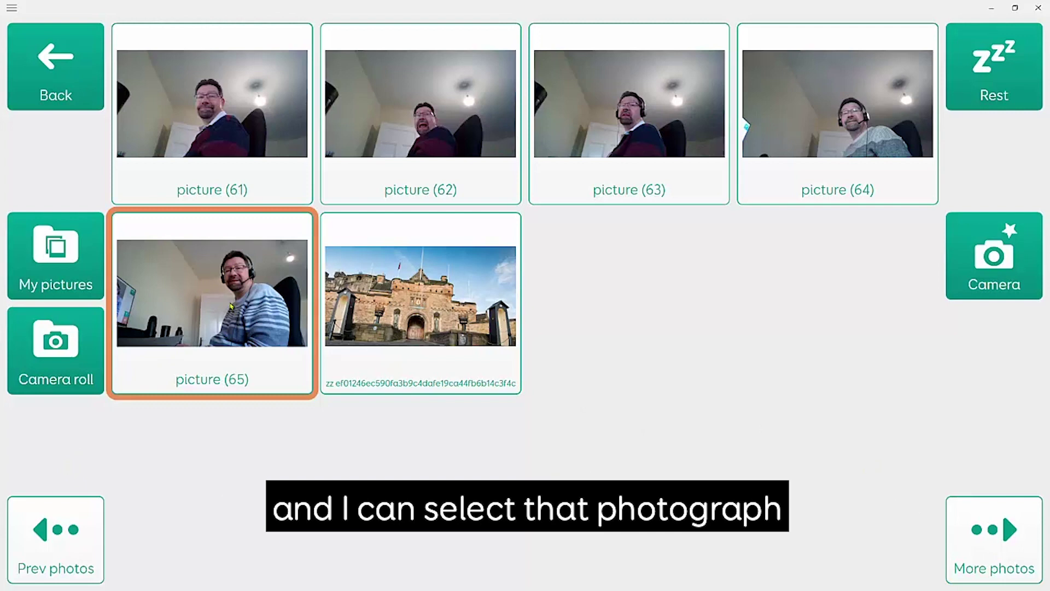
click(232, 306)
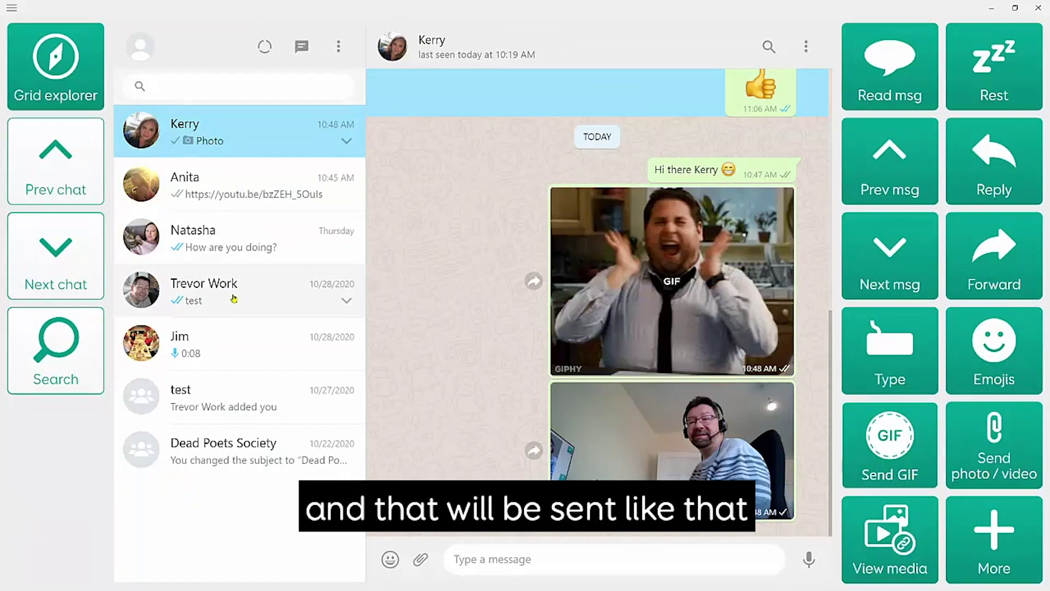
Delete the 'Good night.' tile from the Quick msg list.
click(901, 353)
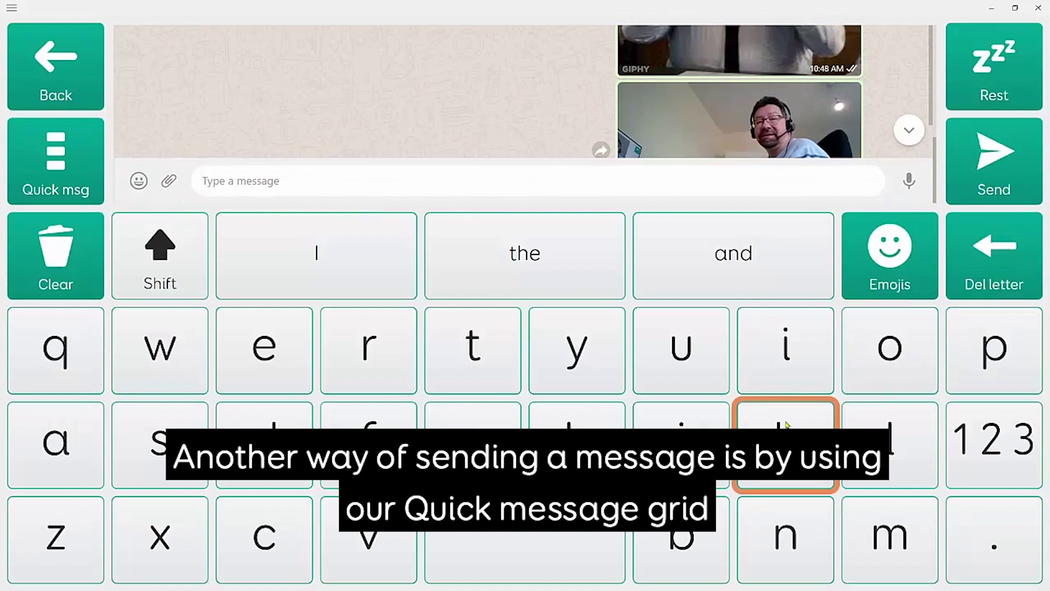
click(62, 164)
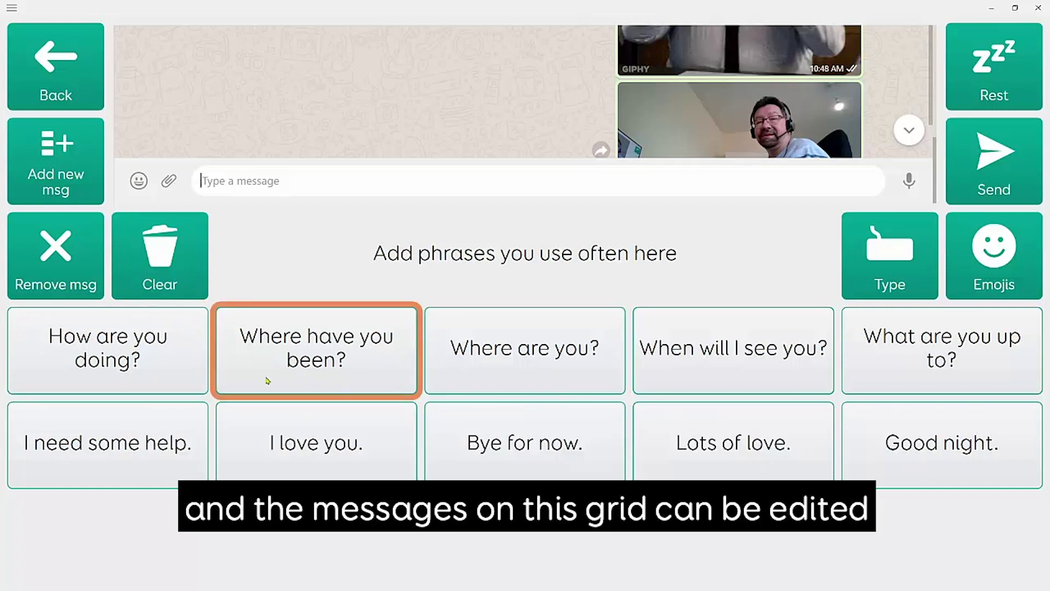
click(59, 261)
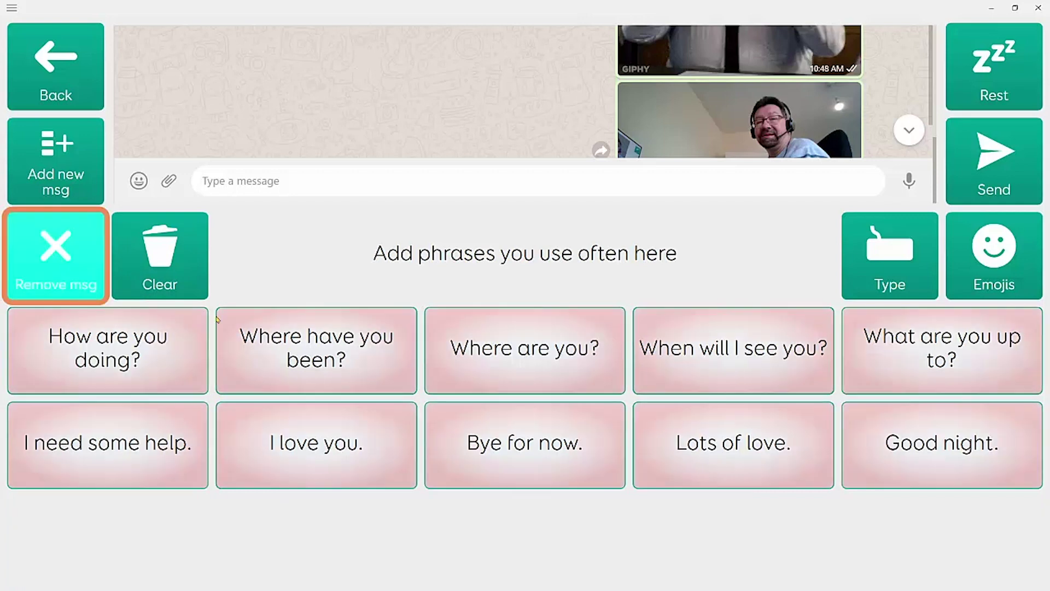
click(981, 445)
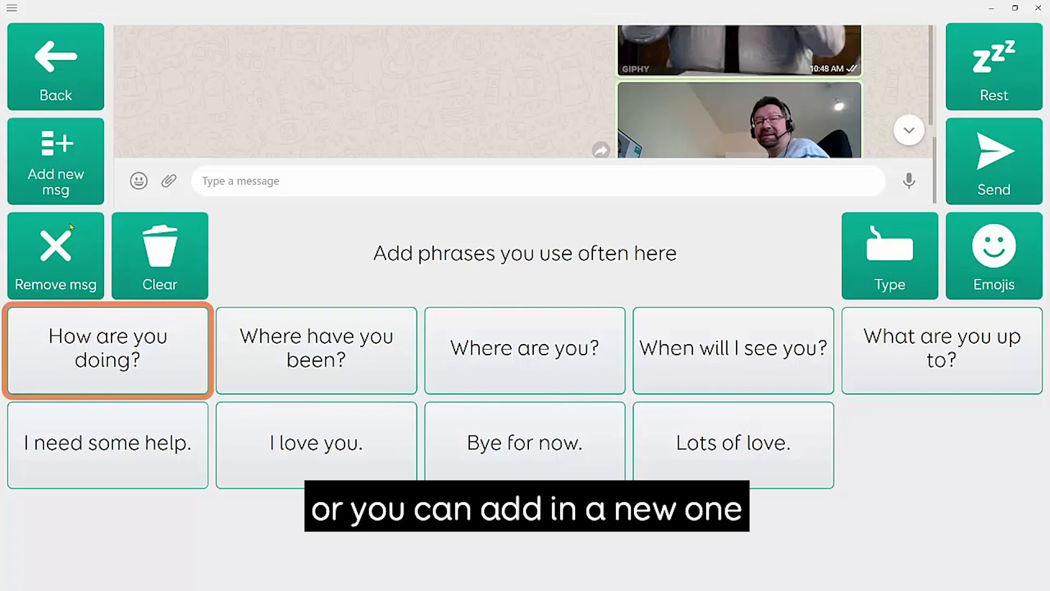
Type 'Hi there' using the 'there' prediction and save it as a quick phrase.
click(53, 173)
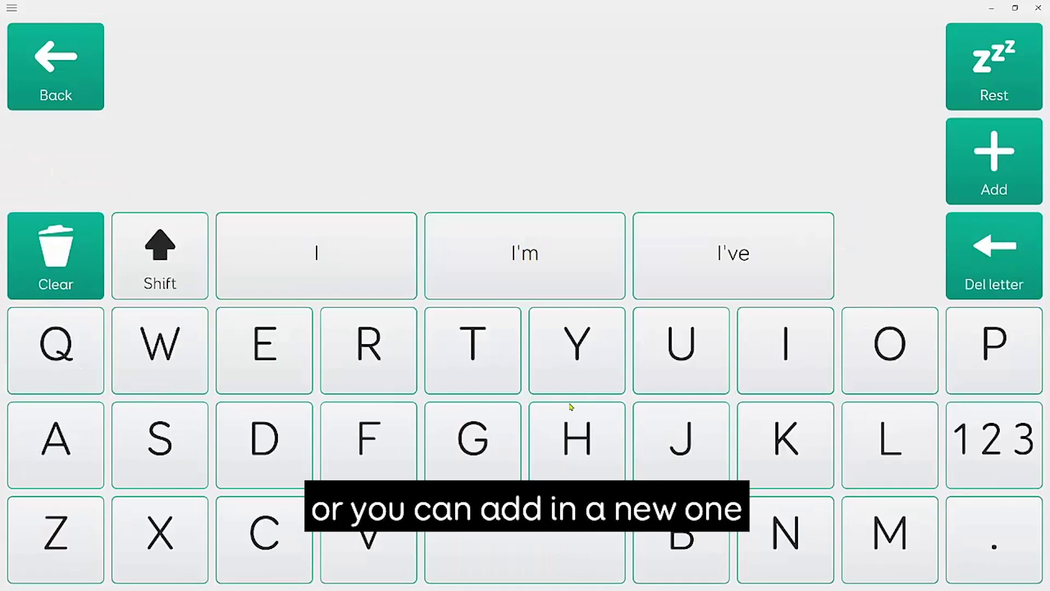
click(581, 458)
click(788, 387)
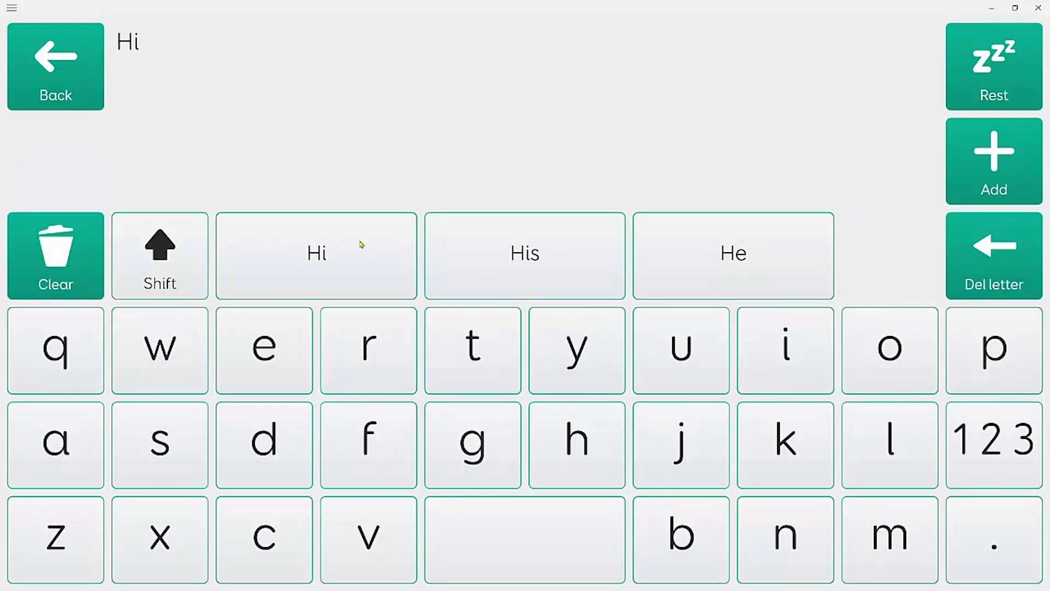
click(336, 255)
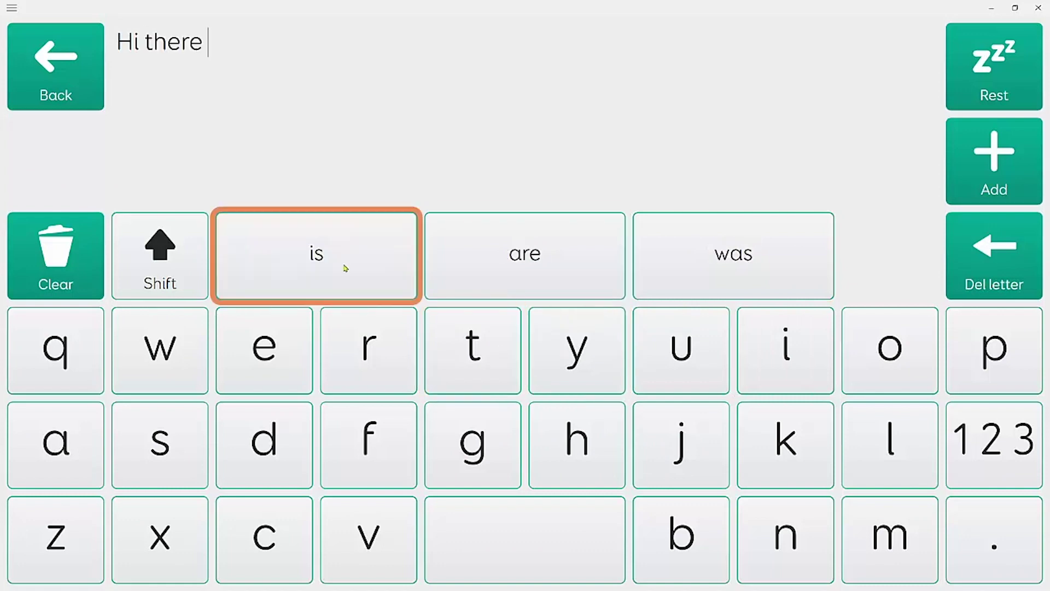
click(1020, 160)
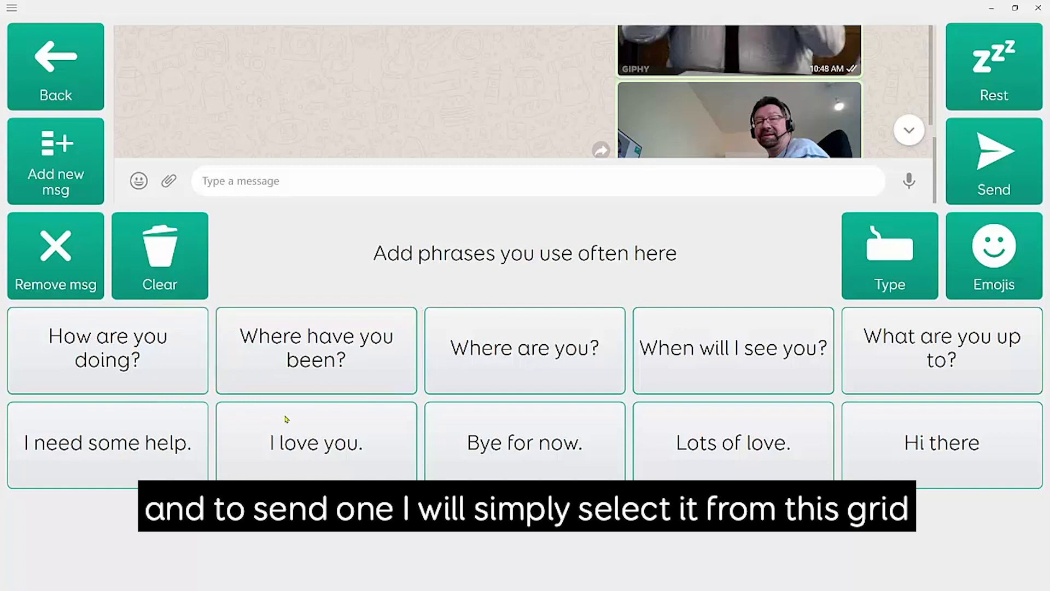
Send the quick phrase 'What are you up to?' to the chat.
click(874, 355)
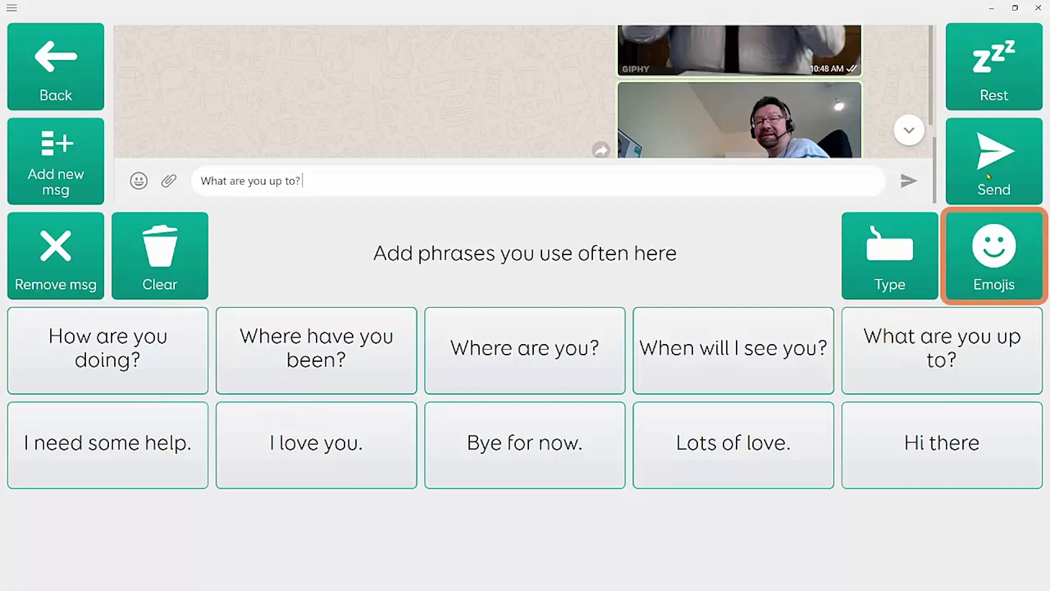
click(1006, 166)
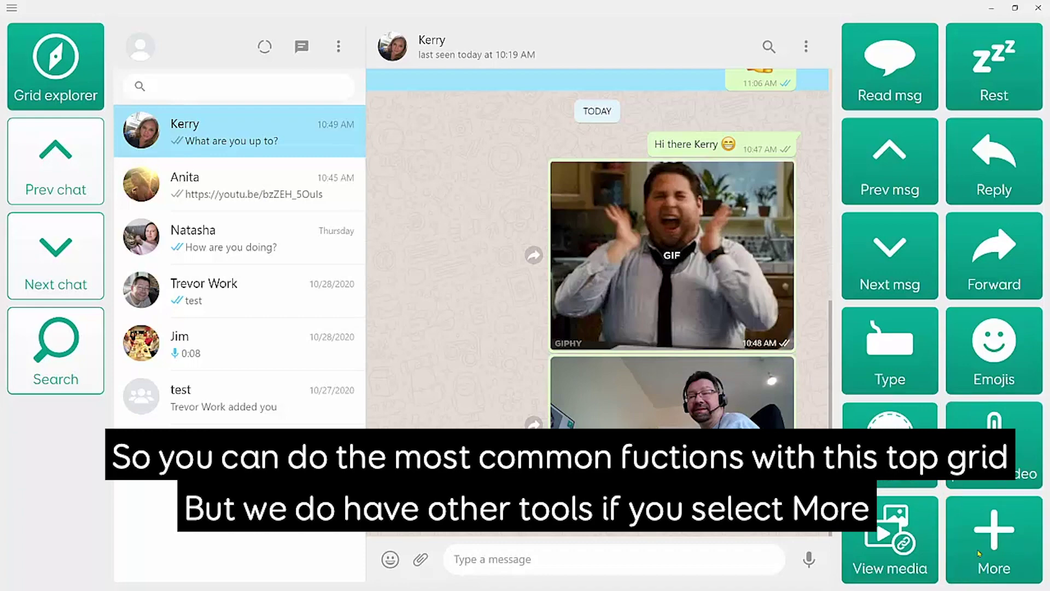
Show More tools, zoom the chat out and in, then toggle dark theme on and off.
click(1003, 545)
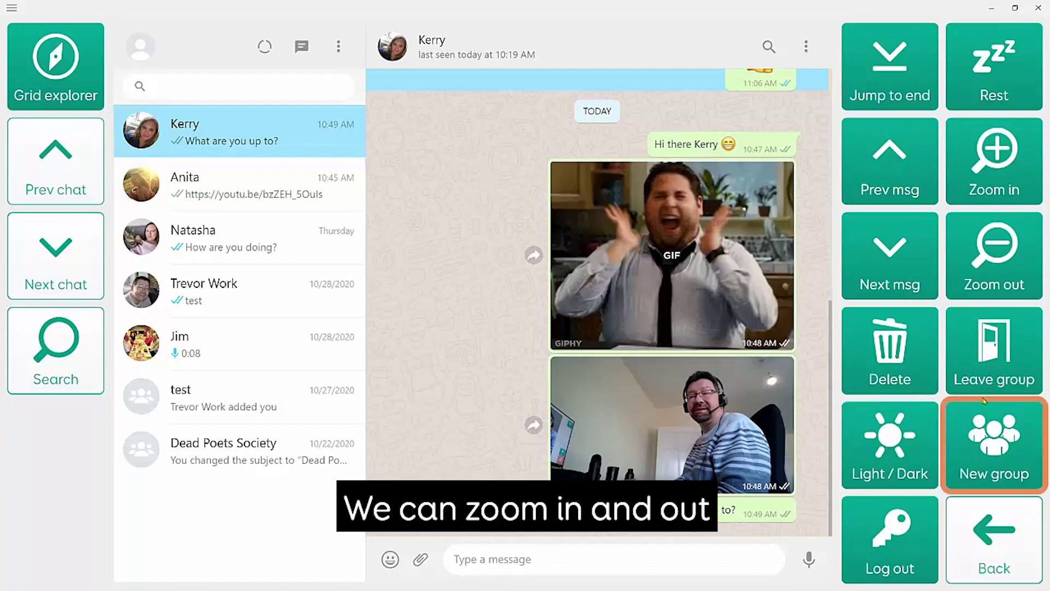
click(1003, 248)
click(1007, 195)
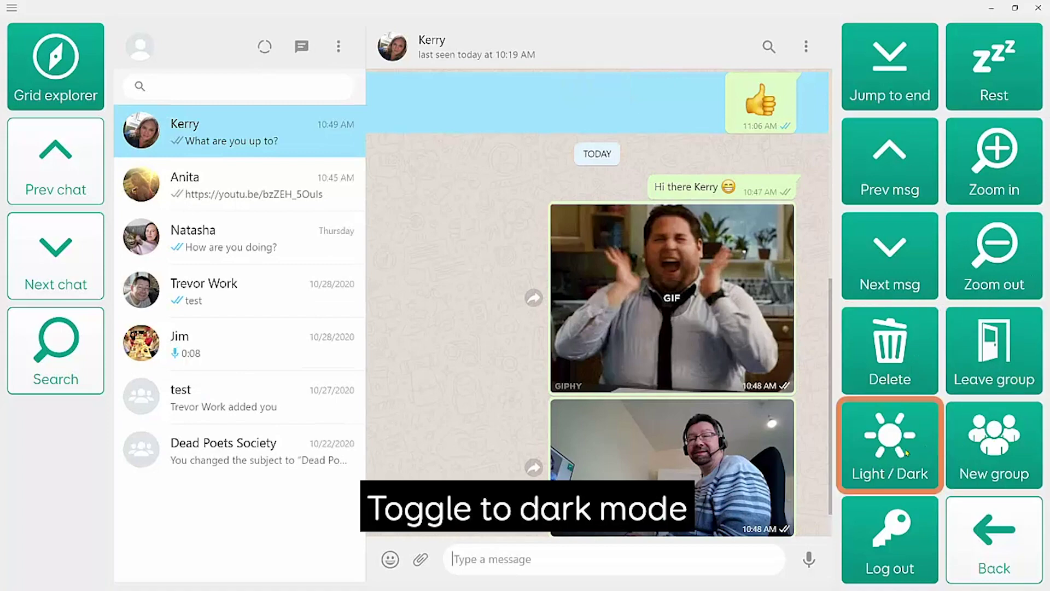
click(885, 450)
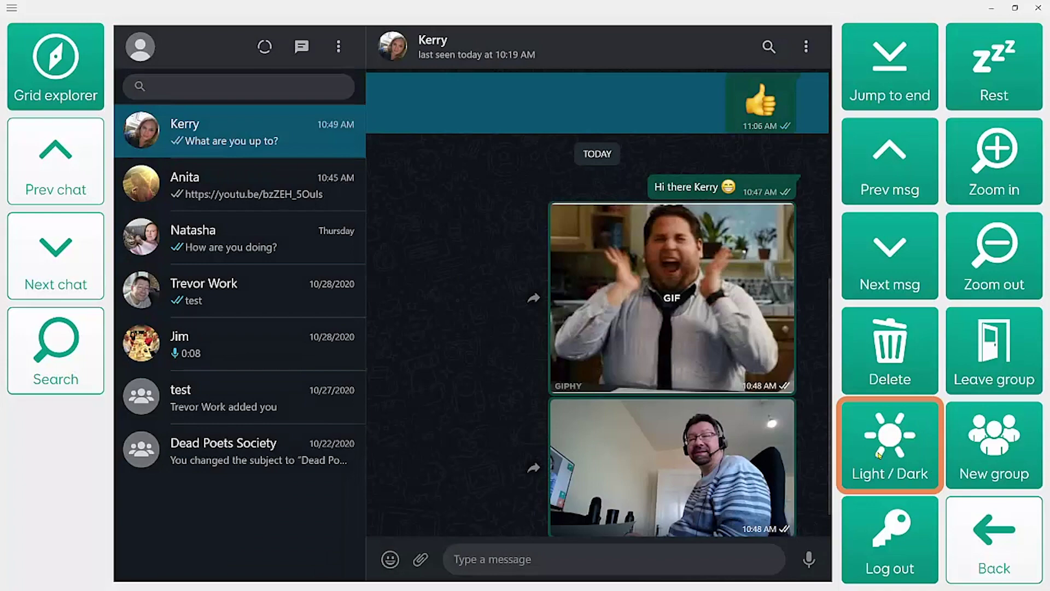
click(900, 450)
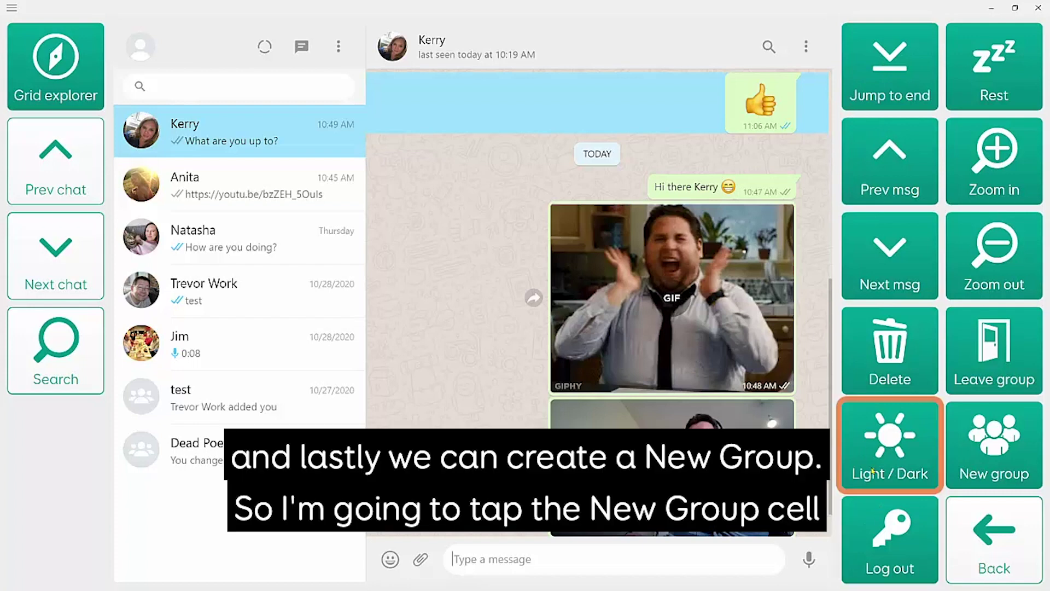
Start a new group and add the third contact matching 'an' as a participant.
click(999, 452)
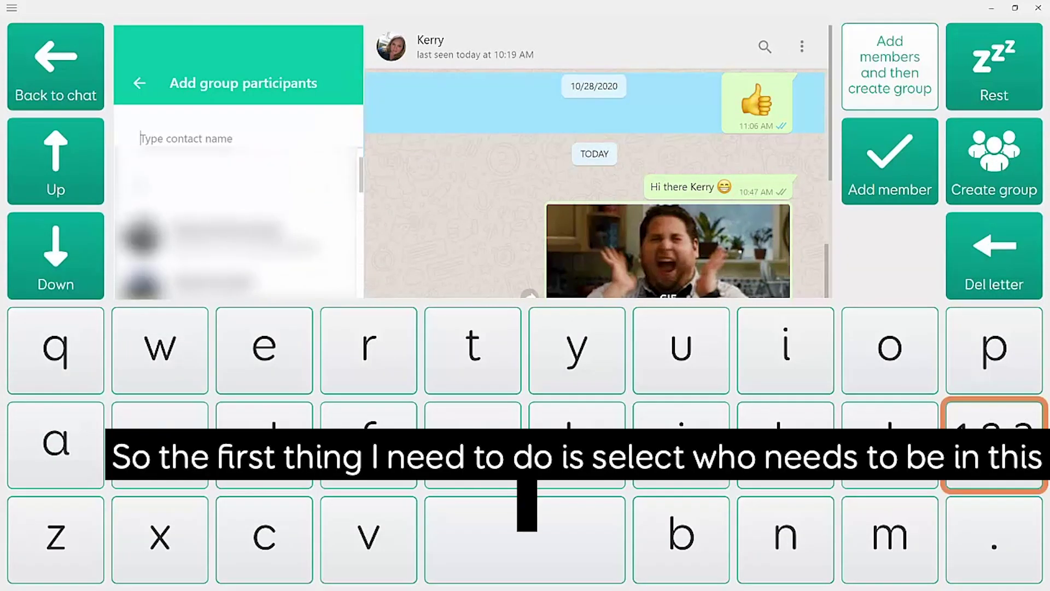
click(56, 445)
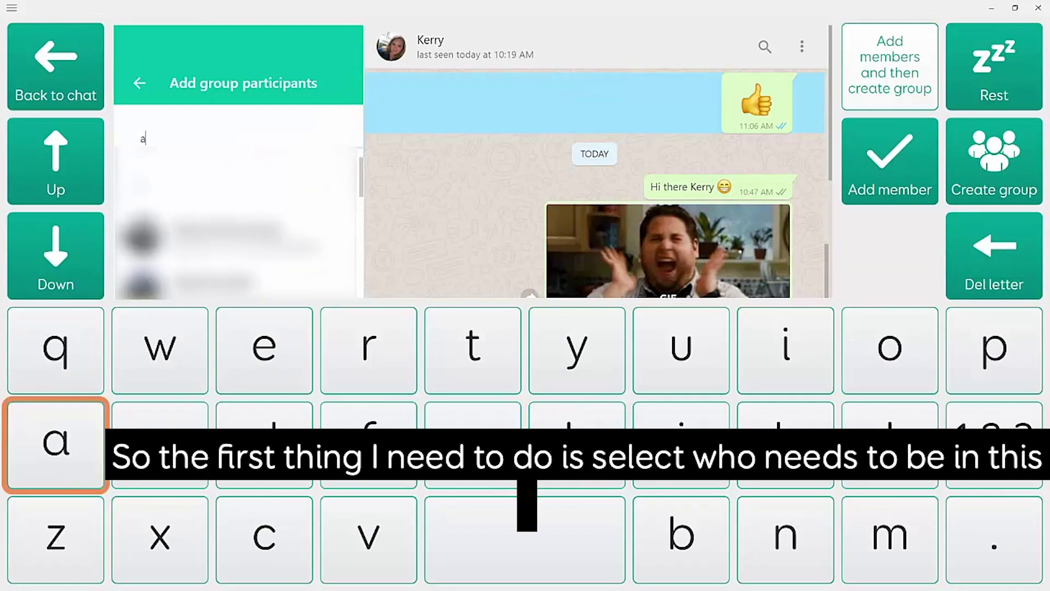
click(799, 536)
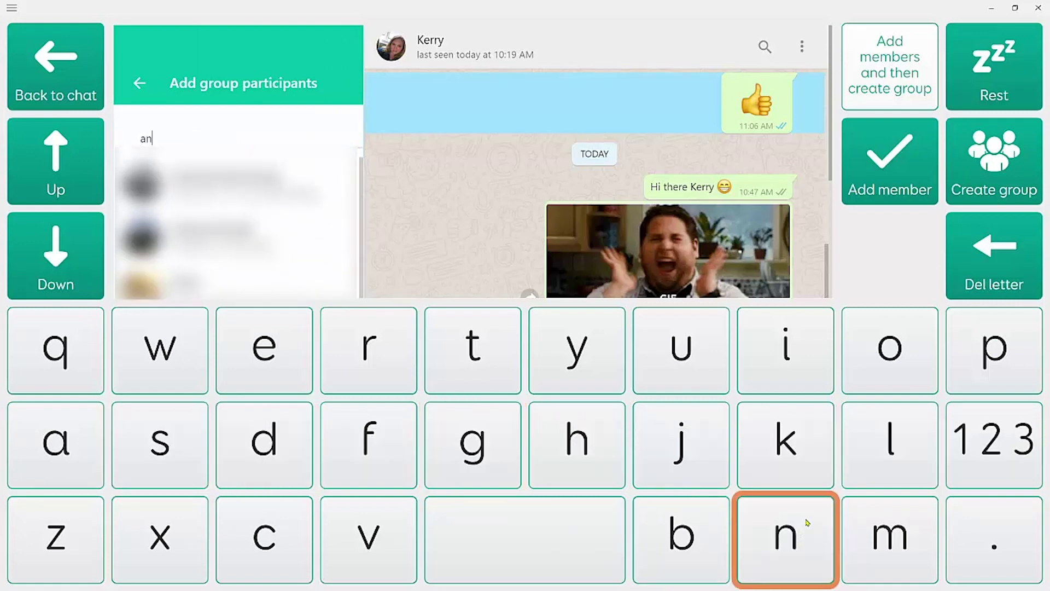
click(57, 253)
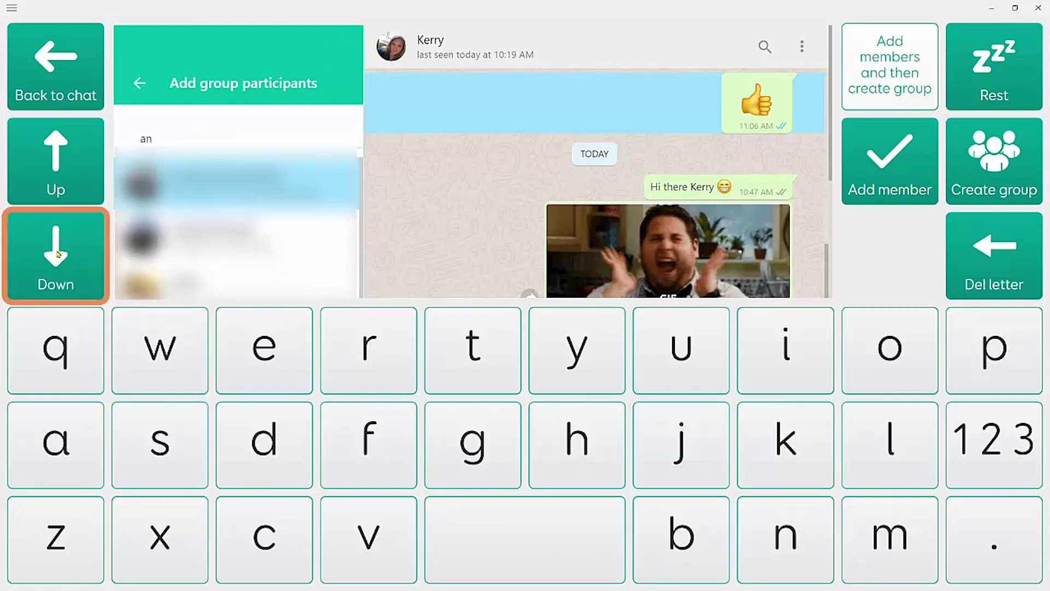
click(57, 254)
click(57, 253)
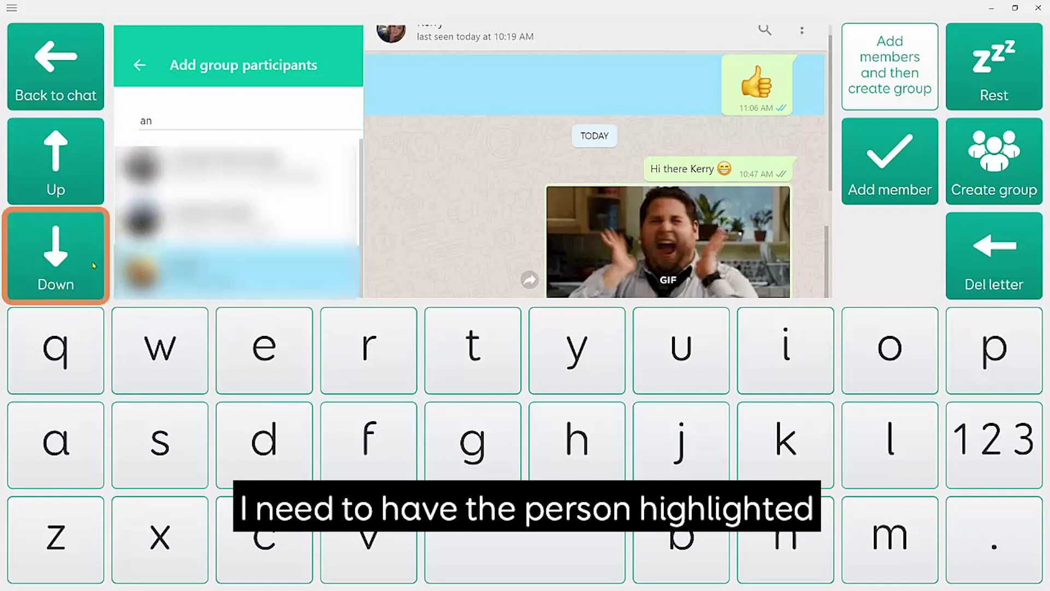
click(903, 170)
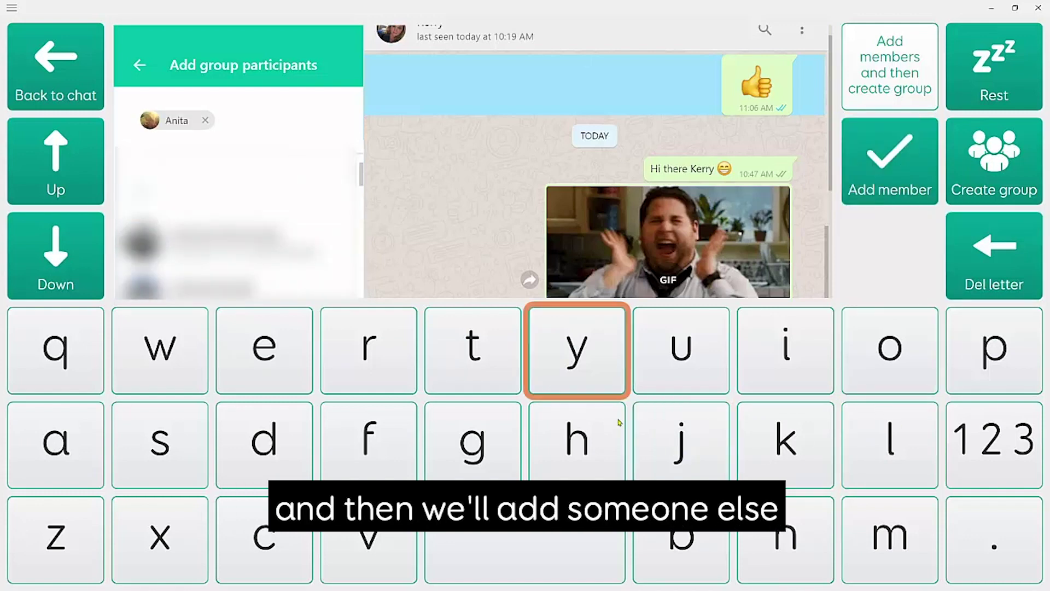
Add the first contact matching 'ji' as a second participant and create the group.
click(682, 442)
click(774, 363)
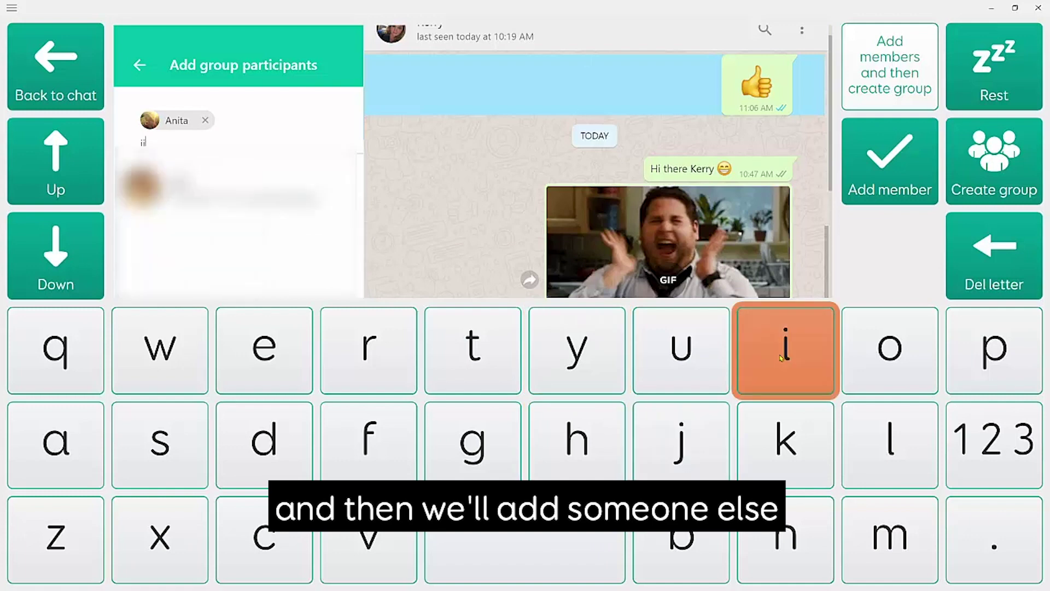
click(38, 262)
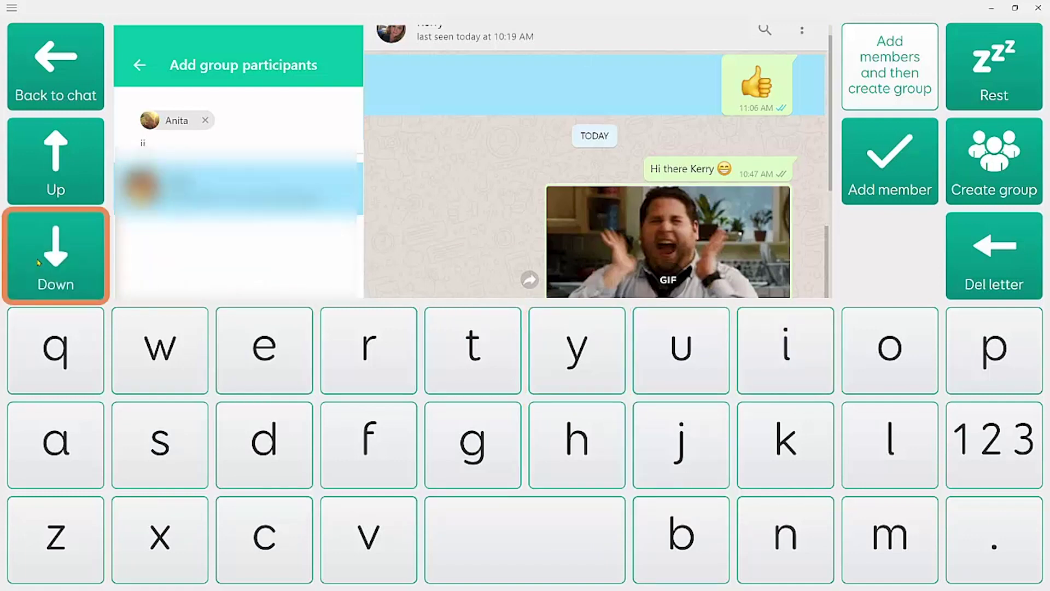
click(896, 175)
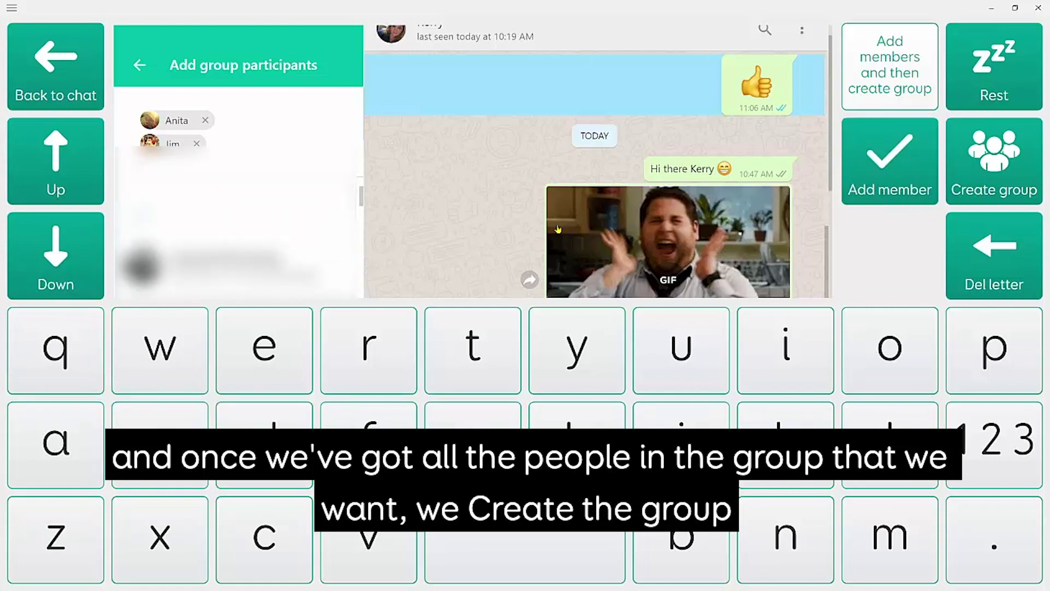
click(1009, 172)
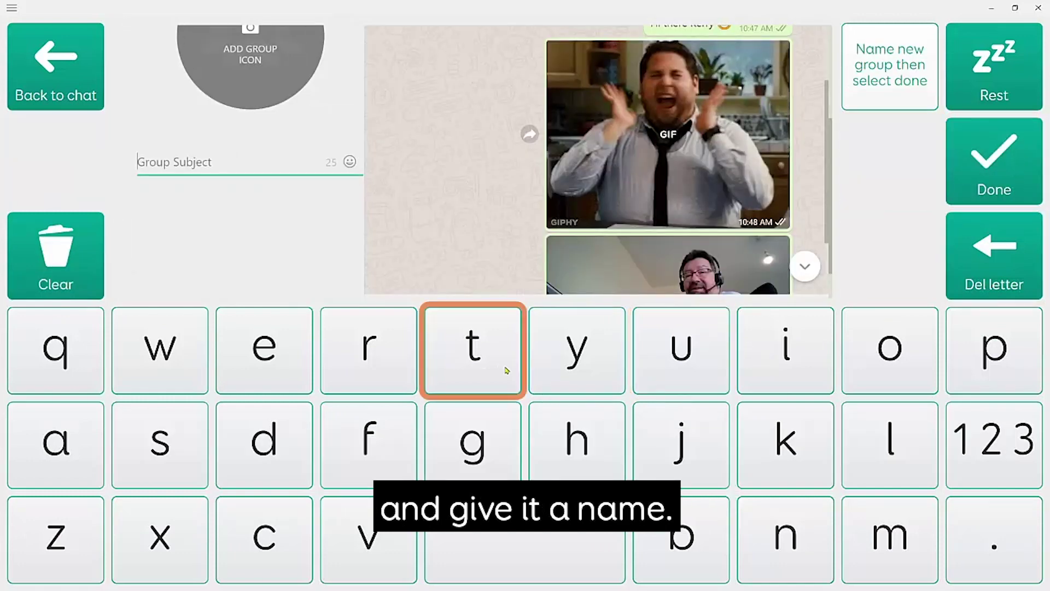
Enter 'test group' as the group subject on the on-screen keyboard and create the group.
click(473, 350)
click(266, 362)
click(180, 443)
click(473, 350)
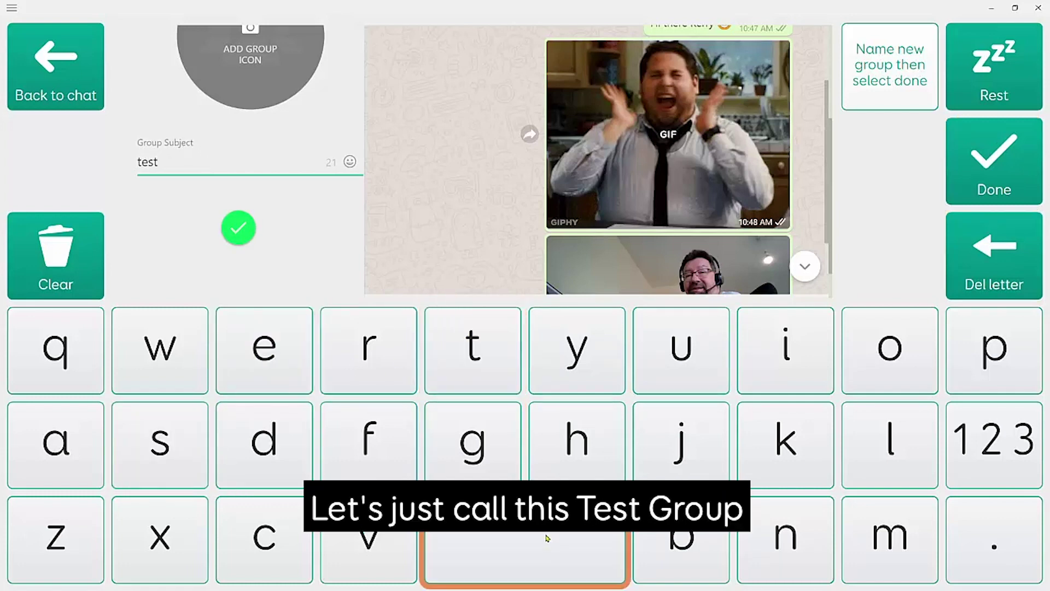
click(525, 539)
click(473, 443)
click(383, 364)
click(886, 355)
click(692, 357)
click(1013, 352)
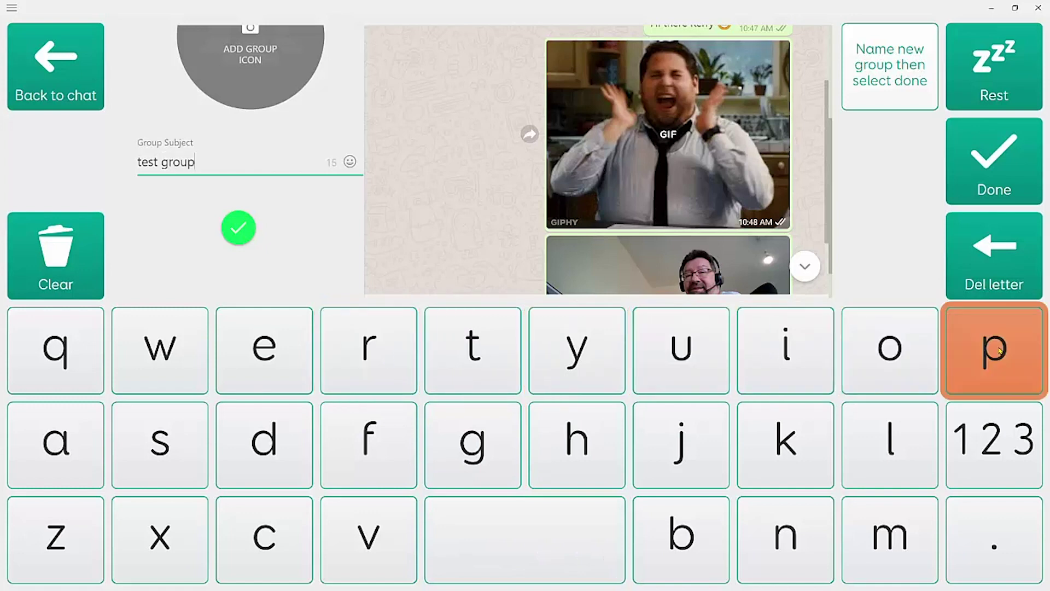
click(1013, 169)
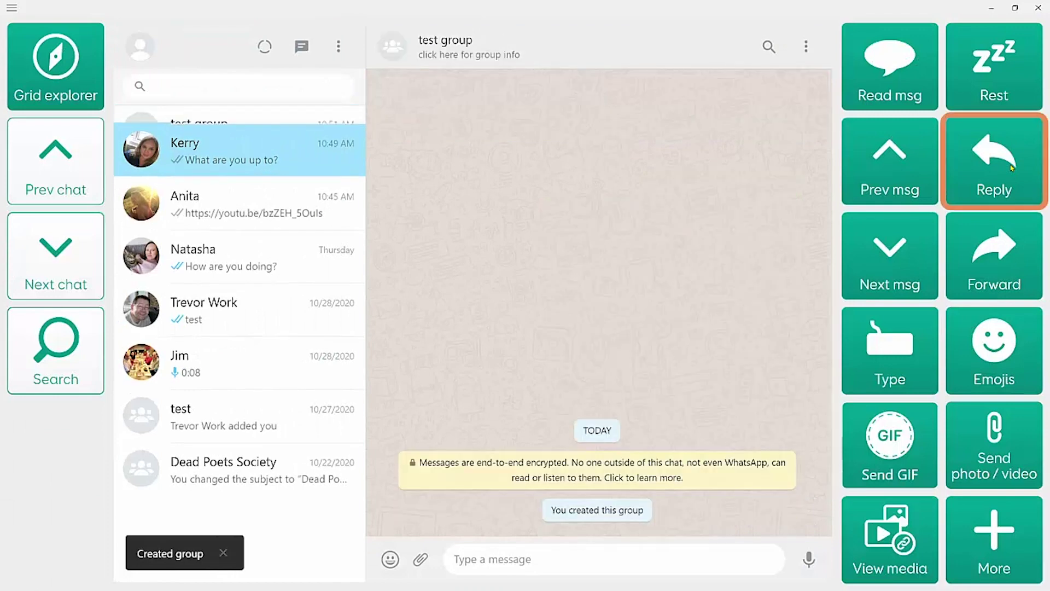
Select the test group chat and send it the message 'Hi' with a capital H.
click(57, 183)
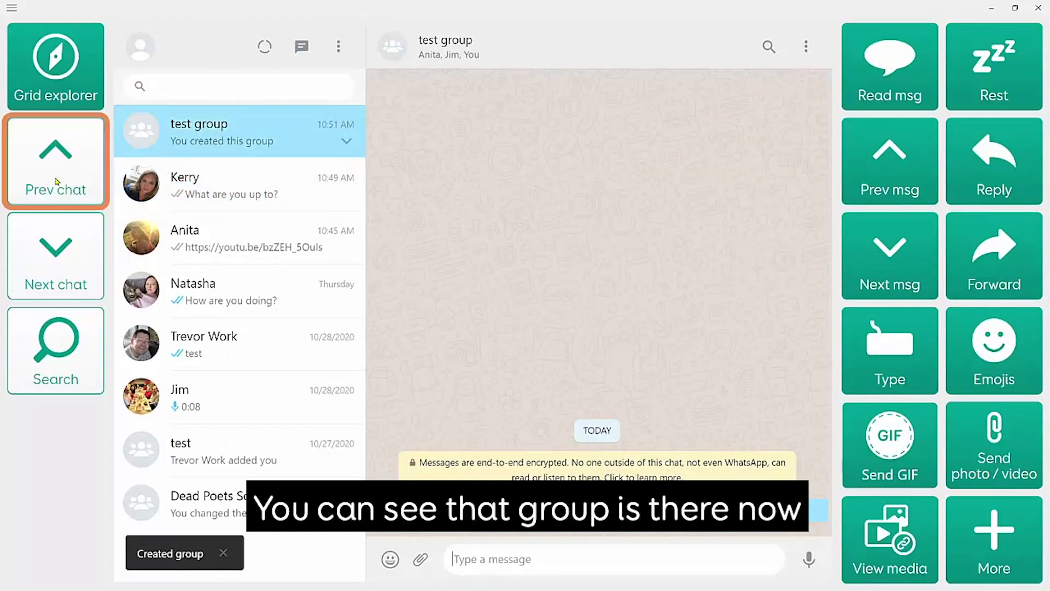
click(902, 383)
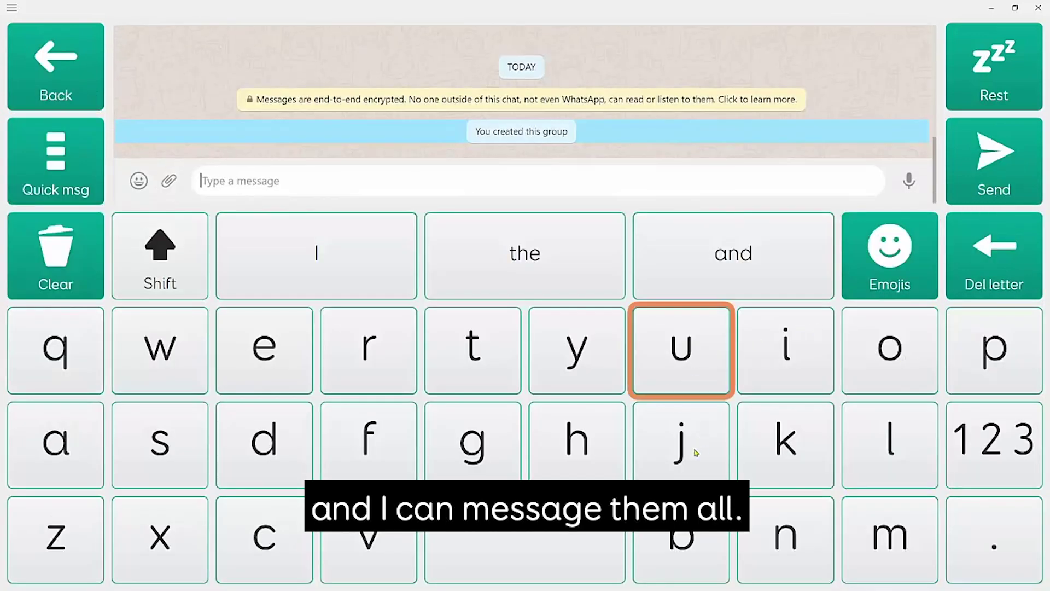
click(203, 249)
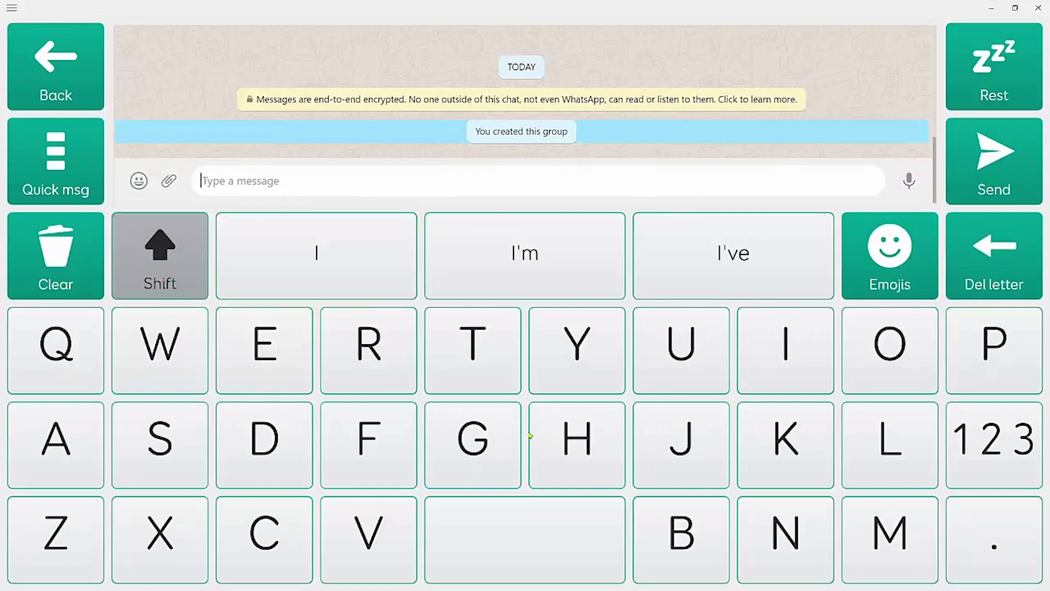
click(608, 445)
click(786, 371)
click(1001, 170)
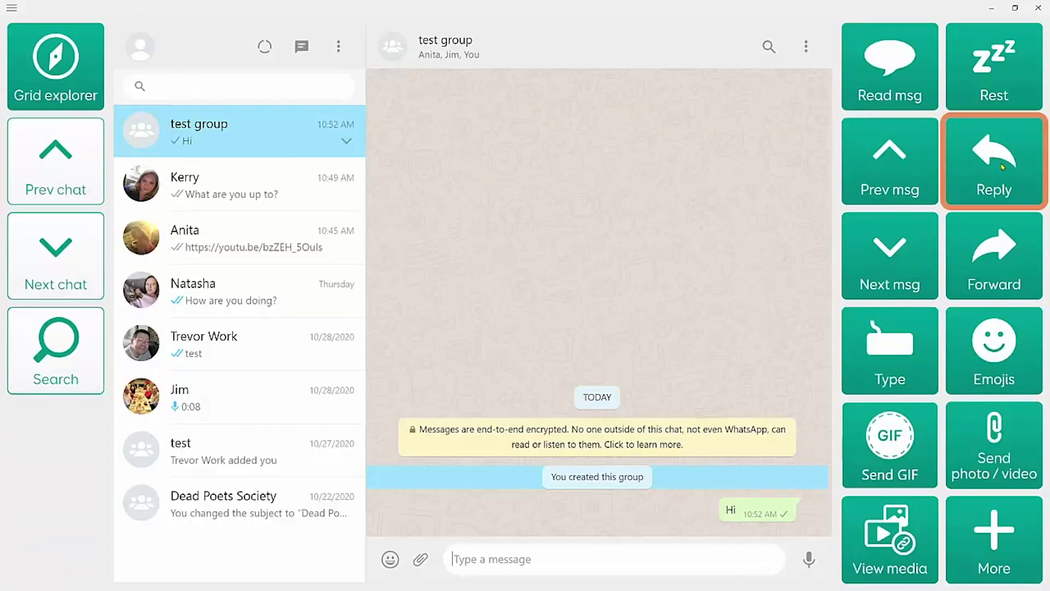
Go back to Grid Explorer to see the WhatsApp and Fast Talker grid sets.
click(69, 68)
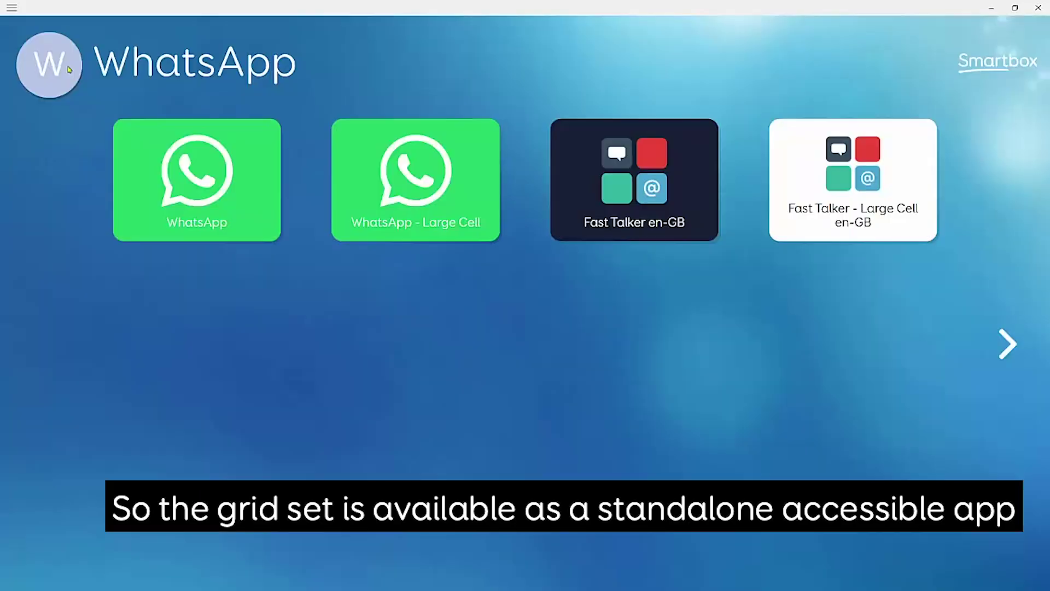